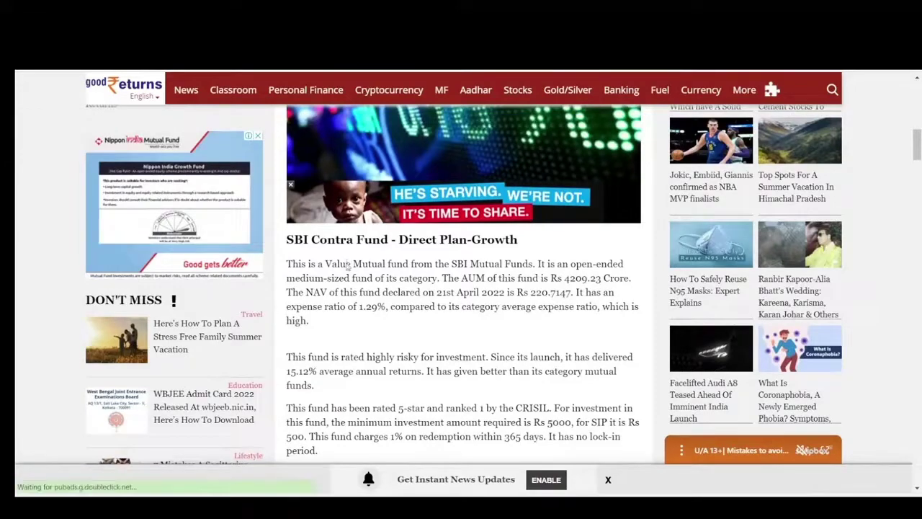
In the GoodReturns article, highlight the SBI Contra Fund and IDFC Sterling Value Fund headings
scroll(348, 263, up, 1)
scroll(348, 263, up, 15)
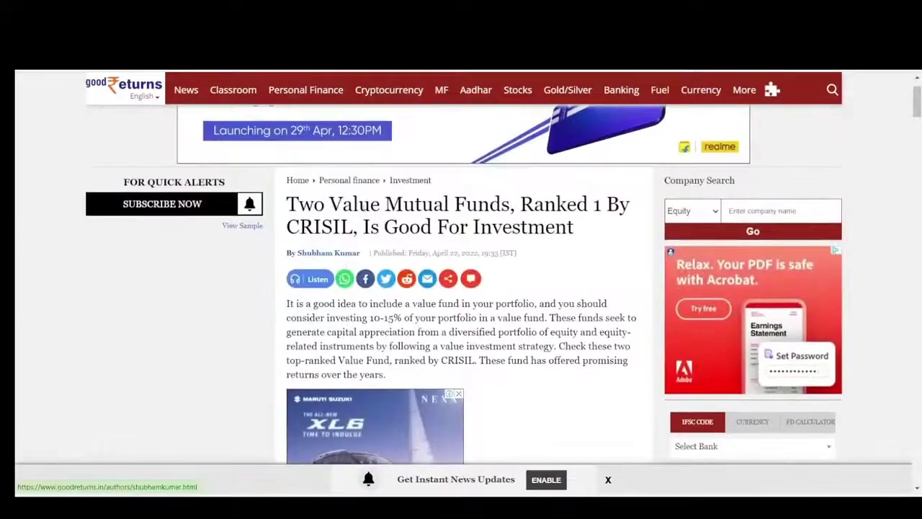
drag(329, 205, 603, 206)
click(467, 207)
click(598, 204)
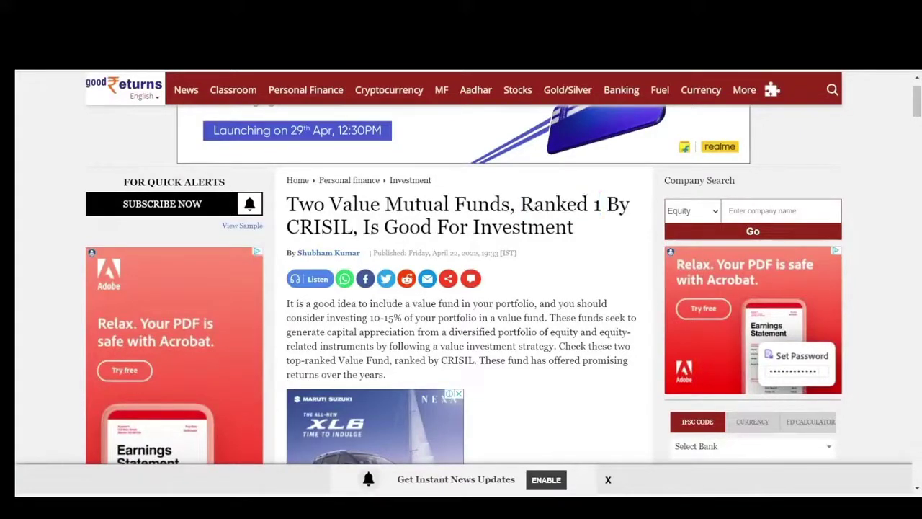
drag(367, 228, 529, 255)
scroll(529, 255, down, 10)
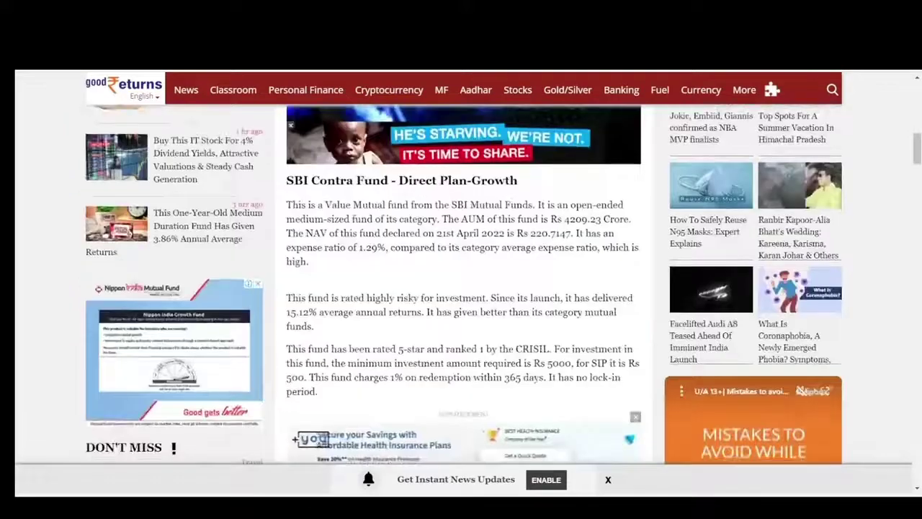
drag(287, 180, 398, 181)
scroll(407, 205, down, 15)
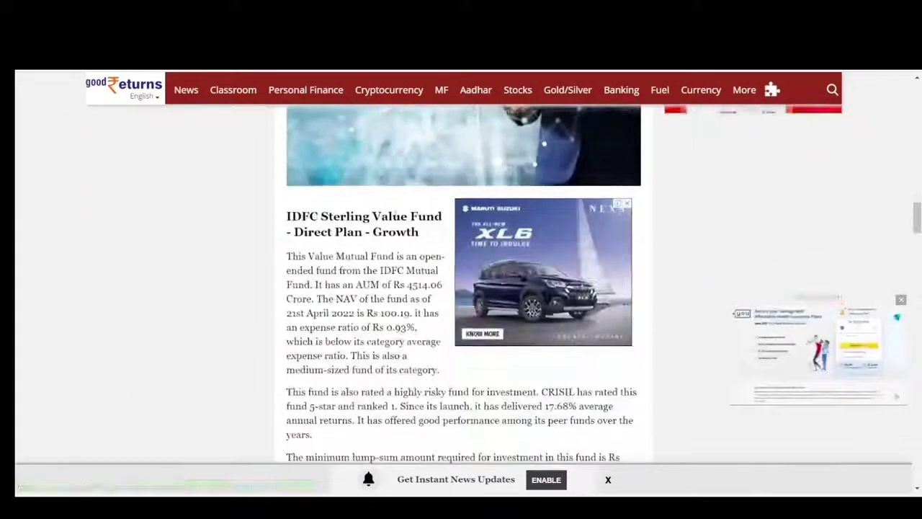
drag(287, 216, 422, 237)
click(423, 238)
scroll(403, 235, down, 5)
scroll(385, 233, up, 4)
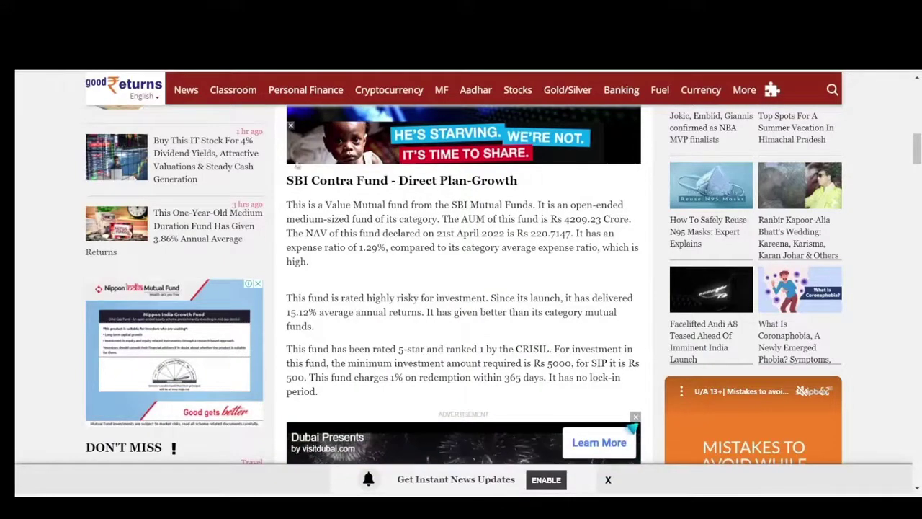
In the notebook, re-run the fund_name and keys() cells for SBI Contra
key(ctrl+Tab)
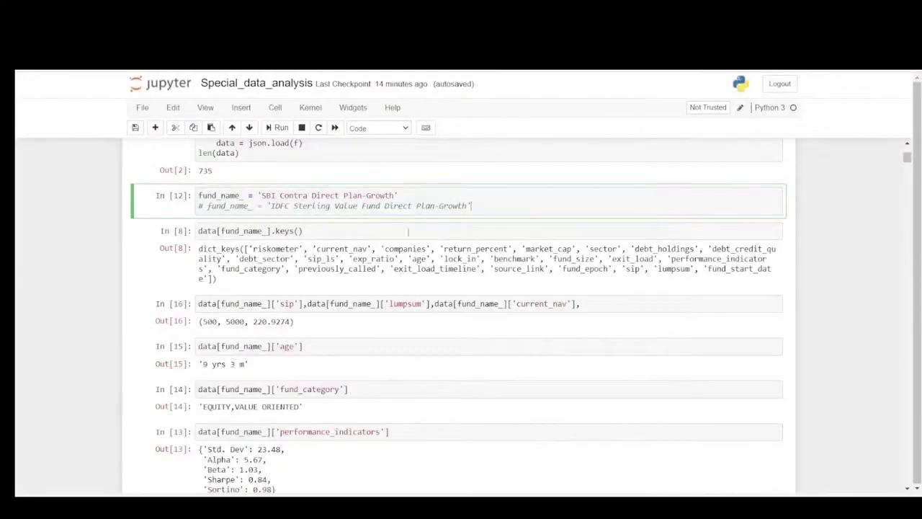
click(417, 194)
key(shift+Return)
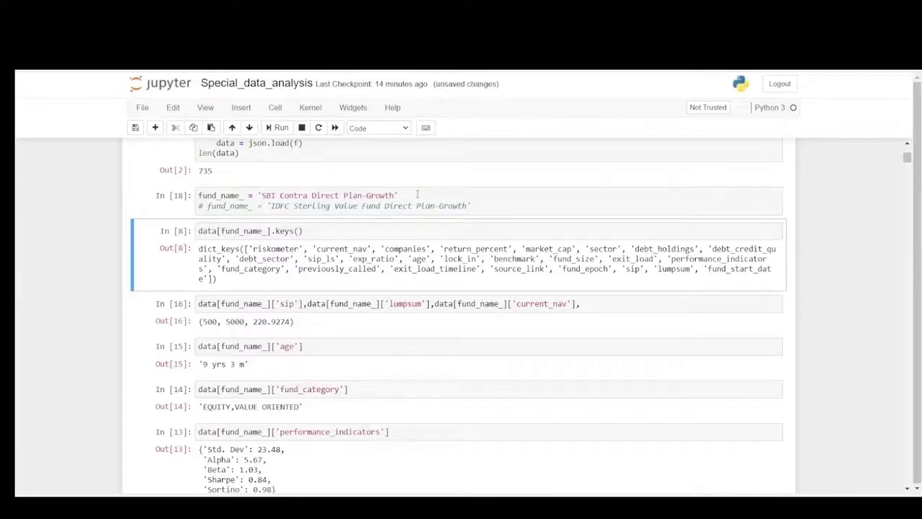
key(shift+Return)
key(shift+Return)
Check the SIP 500, lump sum 5000 and current NAV 220.9274 in the output
double_click(209, 321)
double_click(234, 321)
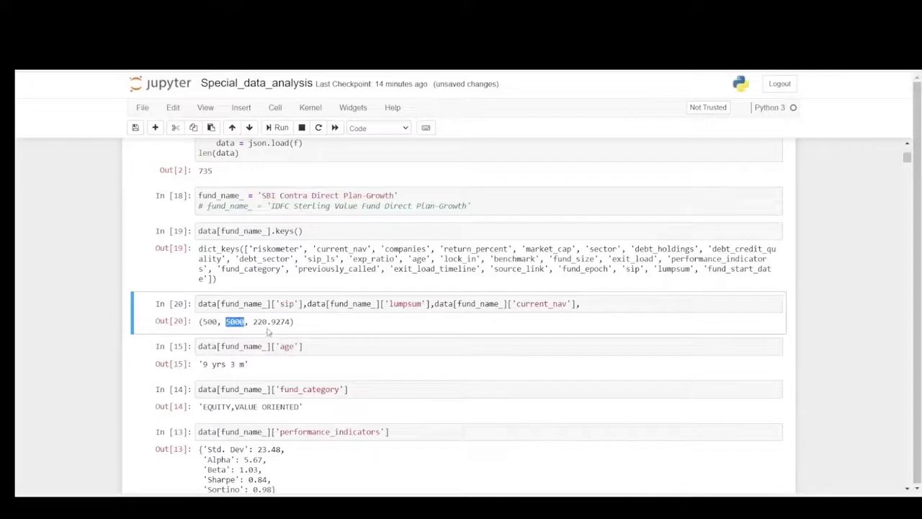
click(264, 330)
drag(253, 321, 292, 323)
click(291, 323)
Check the fund age of 9 yrs 3 m and the EQUITY fund_category output
drag(200, 365, 248, 364)
click(247, 364)
scroll(249, 367, down, 1)
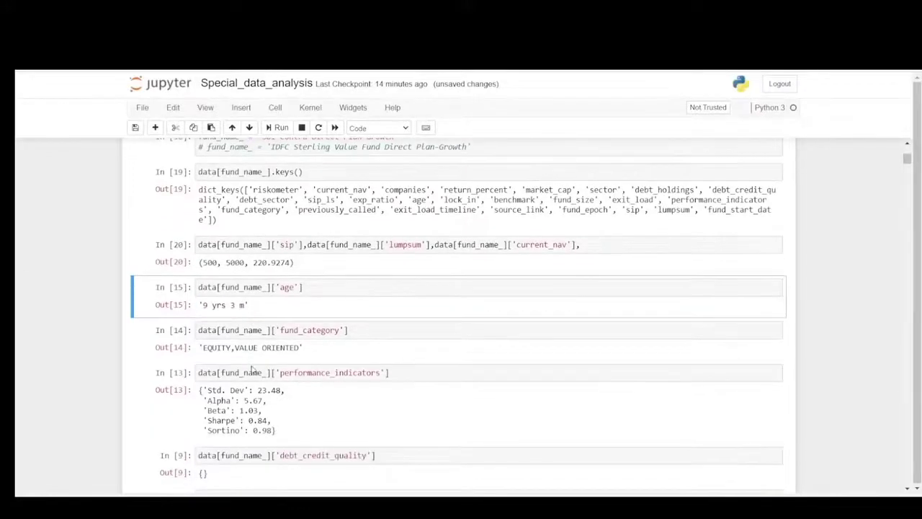
drag(204, 305, 232, 305)
click(232, 305)
click(233, 333)
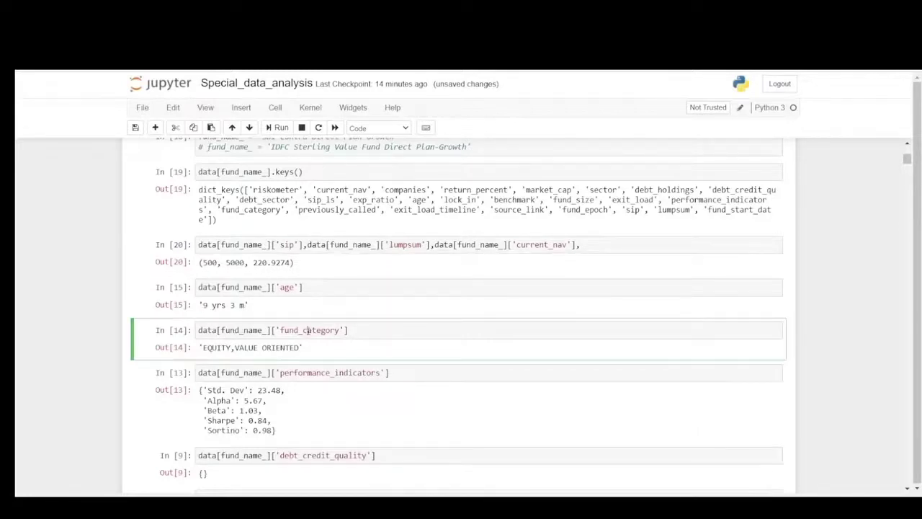
double_click(309, 332)
double_click(207, 347)
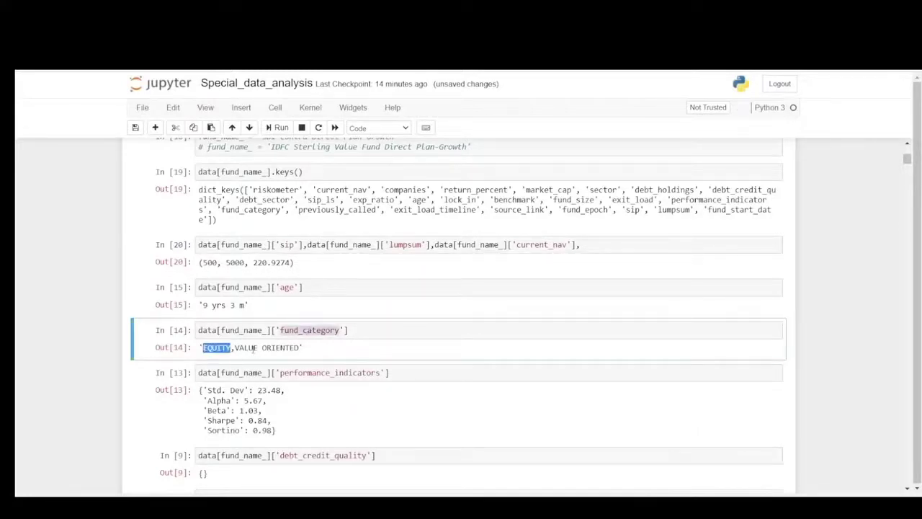
scroll(243, 372, down, 1)
double_click(301, 314)
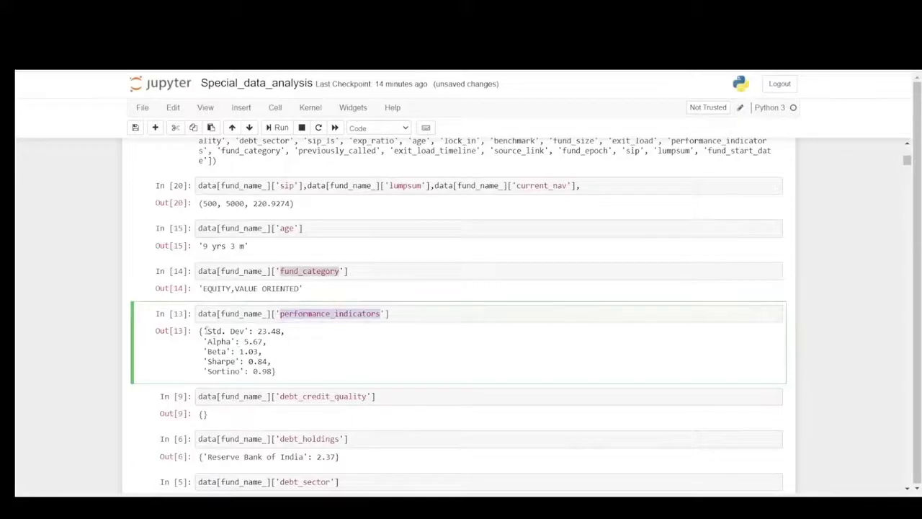
drag(207, 330, 282, 331)
click(267, 342)
click(216, 346)
double_click(246, 342)
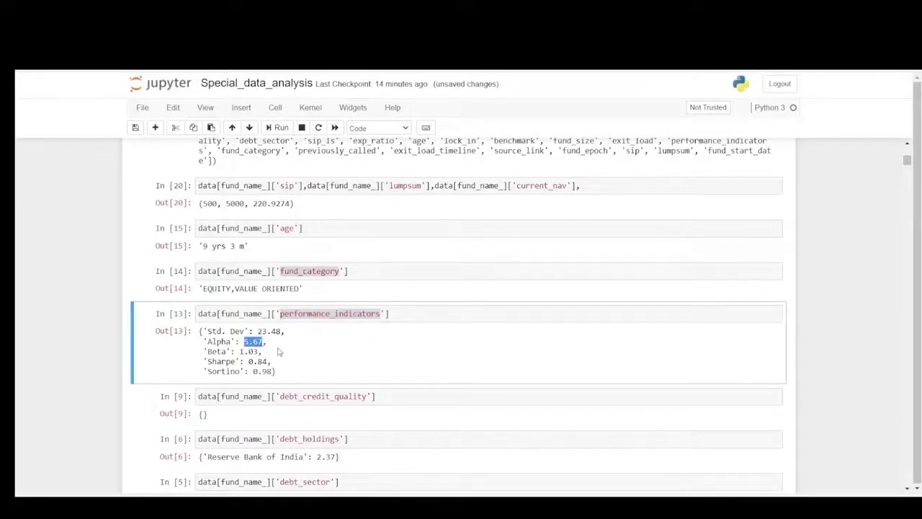
click(219, 352)
drag(240, 351, 263, 352)
click(258, 360)
mouse_move(241, 351)
mouse_down()
mouse_move(263, 352)
mouse_move(264, 343)
mouse_move(257, 352)
mouse_up()
click(260, 360)
click(234, 368)
drag(241, 351, 258, 352)
click(259, 362)
mouse_move(249, 361)
mouse_down()
mouse_move(269, 362)
mouse_move(252, 371)
mouse_move(276, 382)
mouse_move(249, 361)
mouse_up()
click(248, 361)
scroll(278, 373, down, 1)
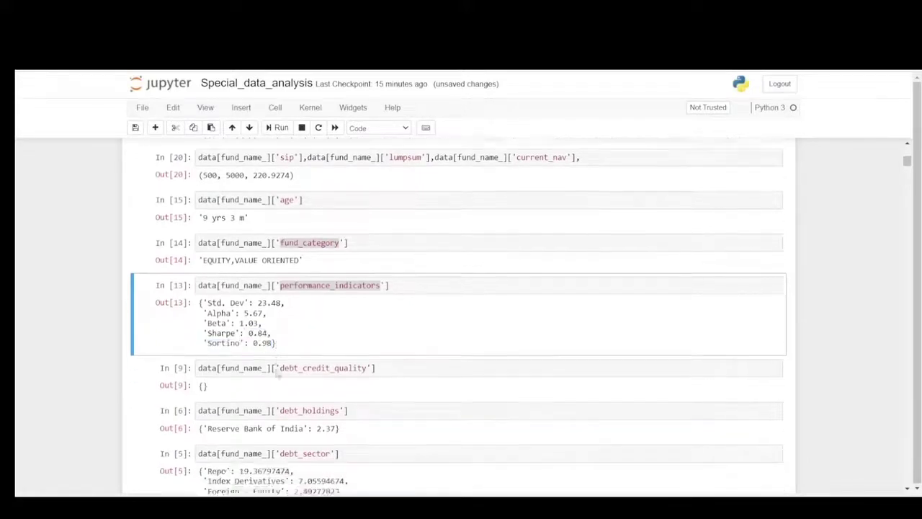
double_click(307, 338)
scroll(260, 364, down, 1)
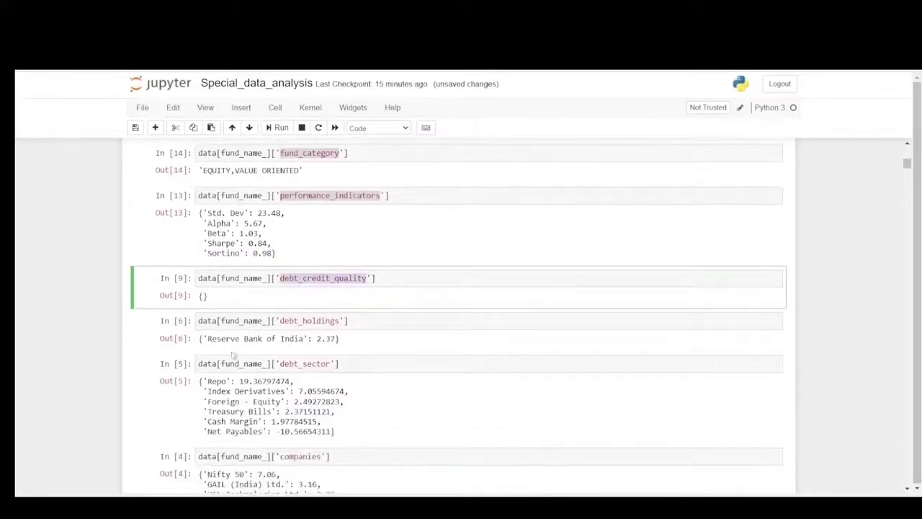
double_click(311, 321)
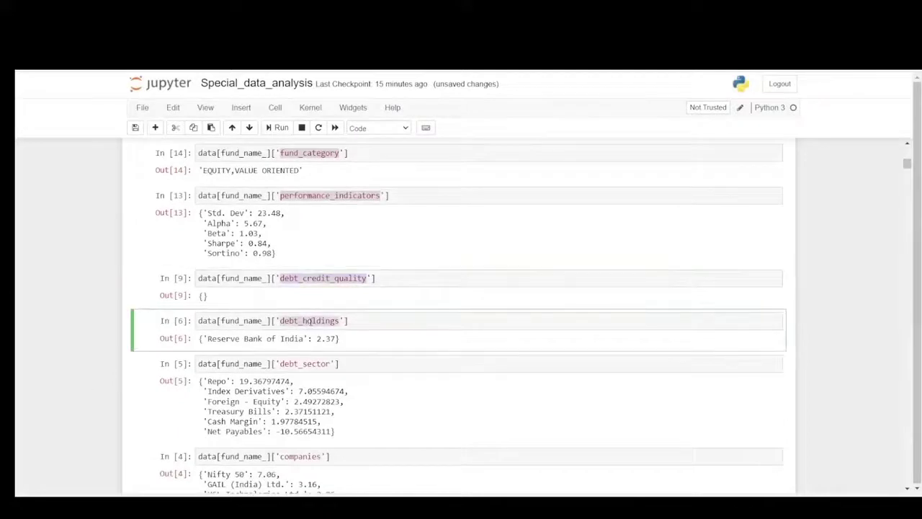
scroll(253, 336, down, 1)
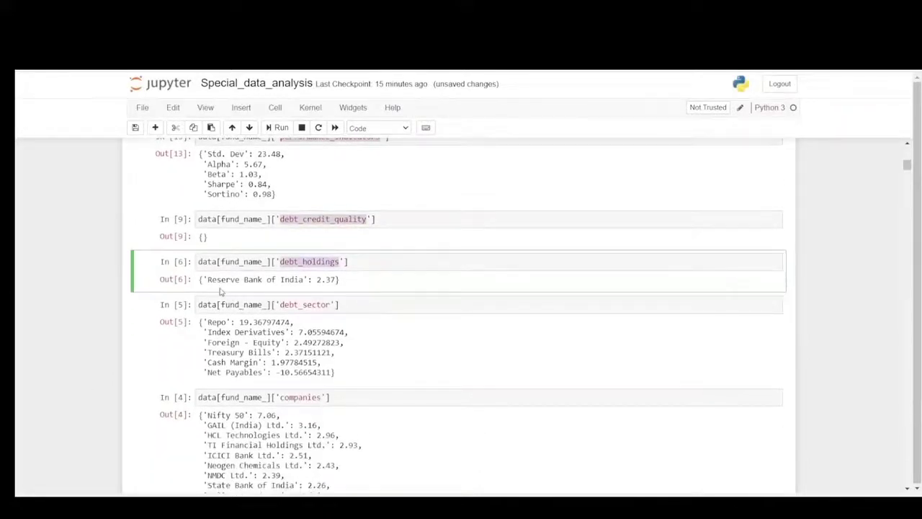
drag(210, 281, 294, 282)
click(305, 298)
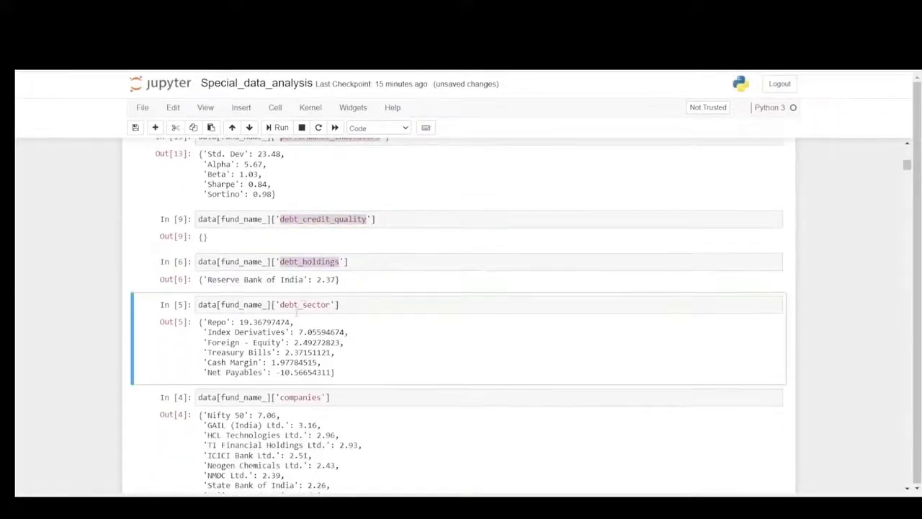
click(243, 304)
double_click(323, 306)
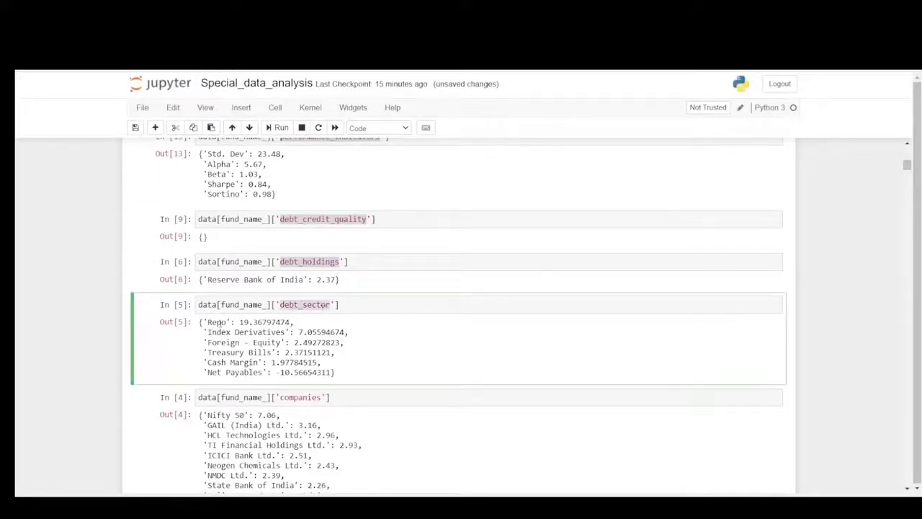
double_click(216, 323)
click(232, 332)
double_click(223, 342)
click(228, 353)
double_click(231, 363)
double_click(234, 372)
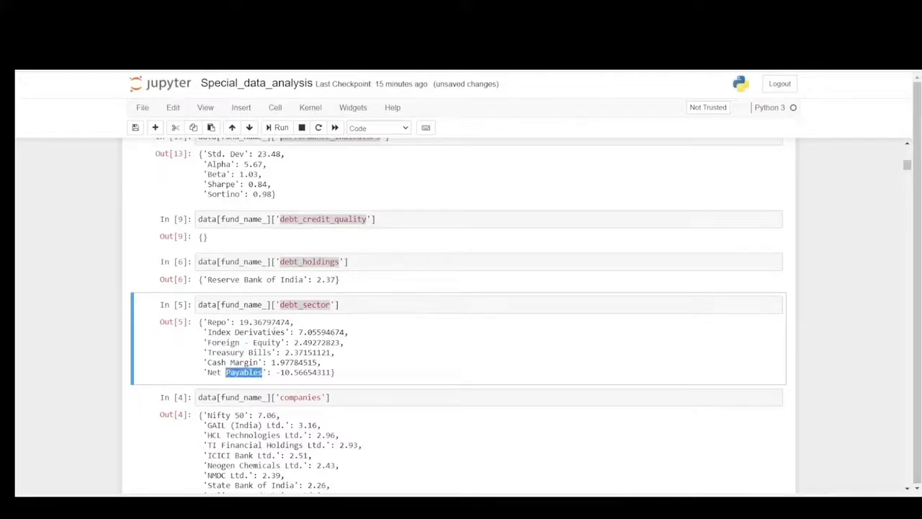
drag(239, 329, 354, 373)
click(363, 373)
drag(268, 373, 382, 377)
click(382, 378)
scroll(381, 378, down, 3)
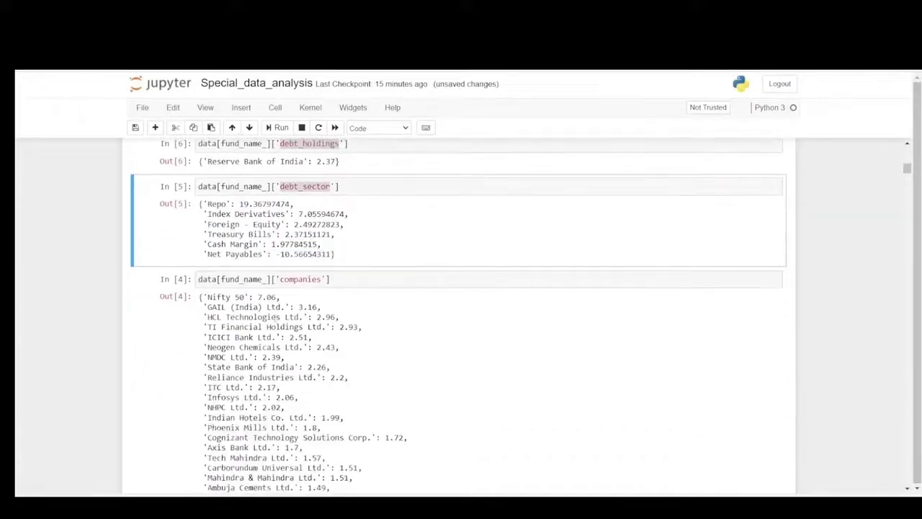
scroll(275, 319, down, 2)
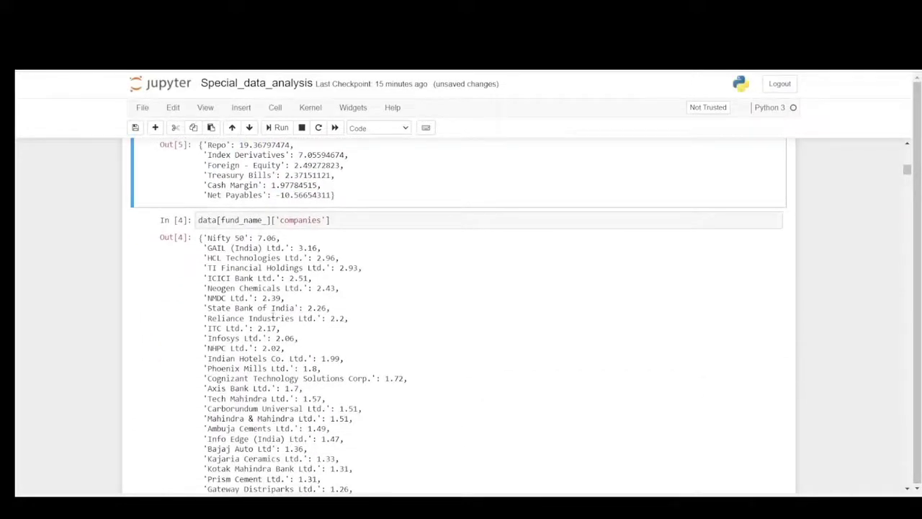
double_click(301, 220)
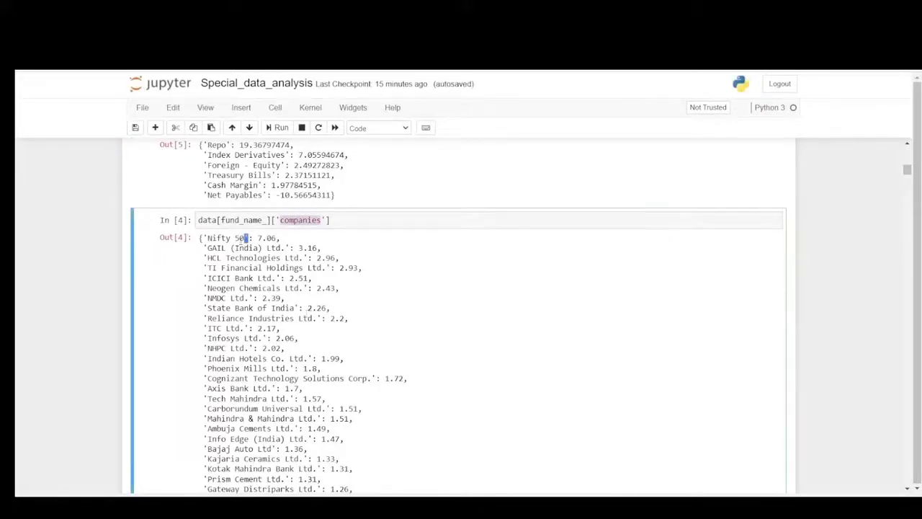
double_click(240, 238)
double_click(216, 247)
double_click(252, 258)
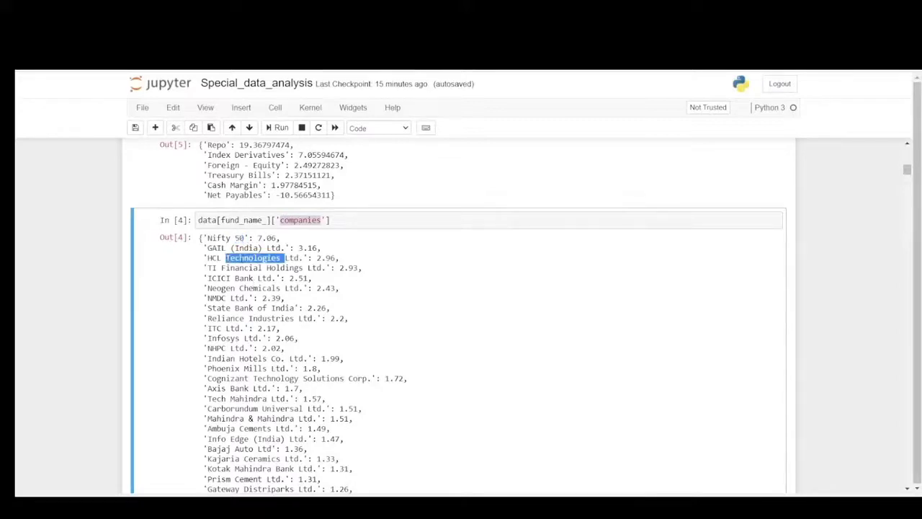
double_click(242, 267)
double_click(220, 278)
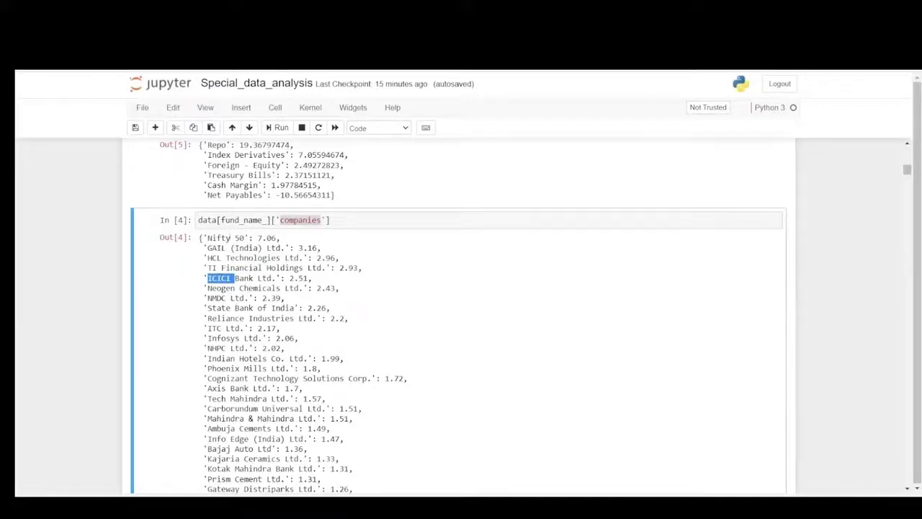
scroll(272, 318, down, 8)
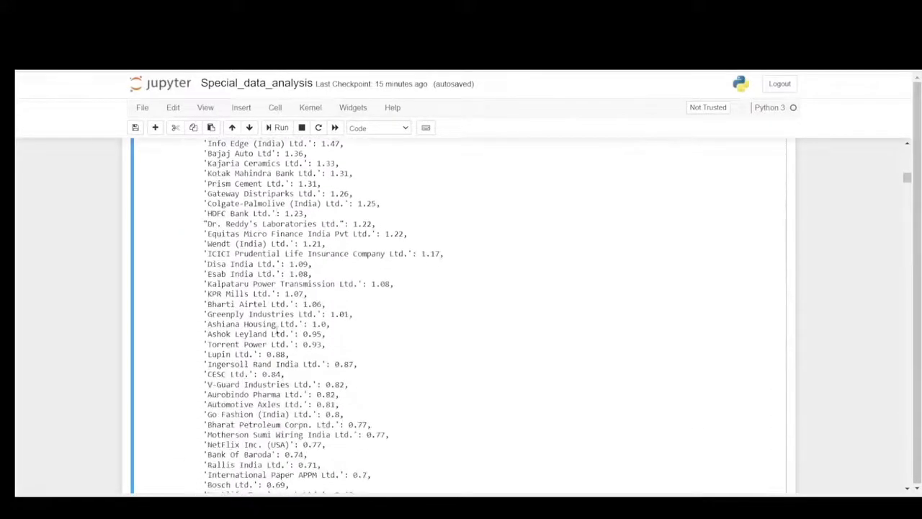
scroll(272, 328, up, 10)
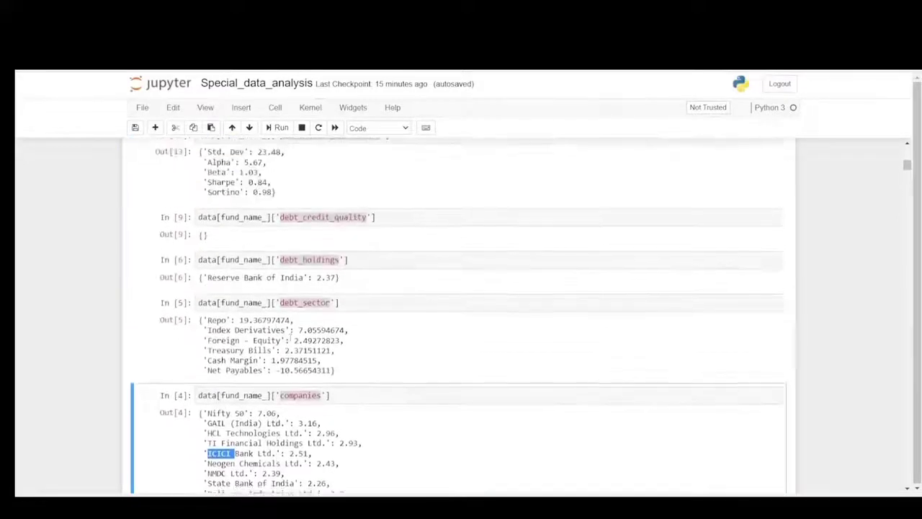
Add a cell above with the companies query changed to 'market_cap' and run it
drag(340, 280, 155, 288)
key(ctrl+c)
key(Escape)
key(a)
click(222, 278)
key(ctrl+v)
double_click(300, 279)
text(makrt)
key(BackSpace)
key(BackSpace)
key(BackSpace)
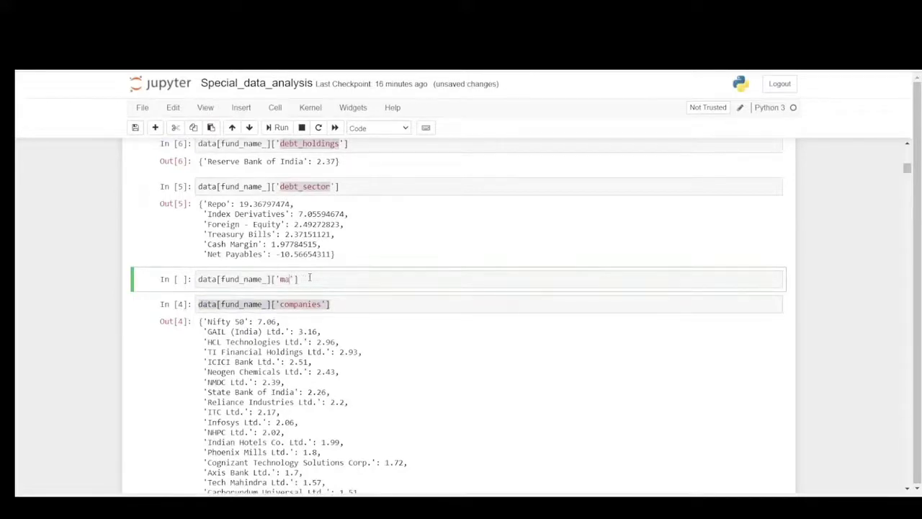
text(rket_cap)
key(ctrl+Return)
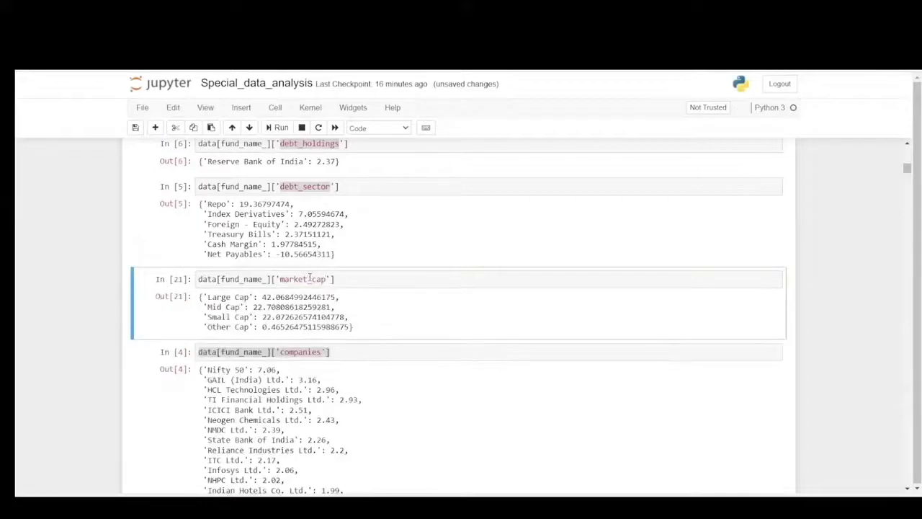
Review the market-cap split: Large Cap 42.07, Mid Cap 22.71, Small Cap 22.07
double_click(220, 297)
drag(261, 297, 276, 298)
click(214, 304)
drag(253, 307, 290, 317)
click(274, 327)
click(290, 324)
drag(208, 297, 286, 317)
click(352, 327)
scroll(291, 377, up, 5)
scroll(255, 327, down, 3)
scroll(255, 324, down, 1)
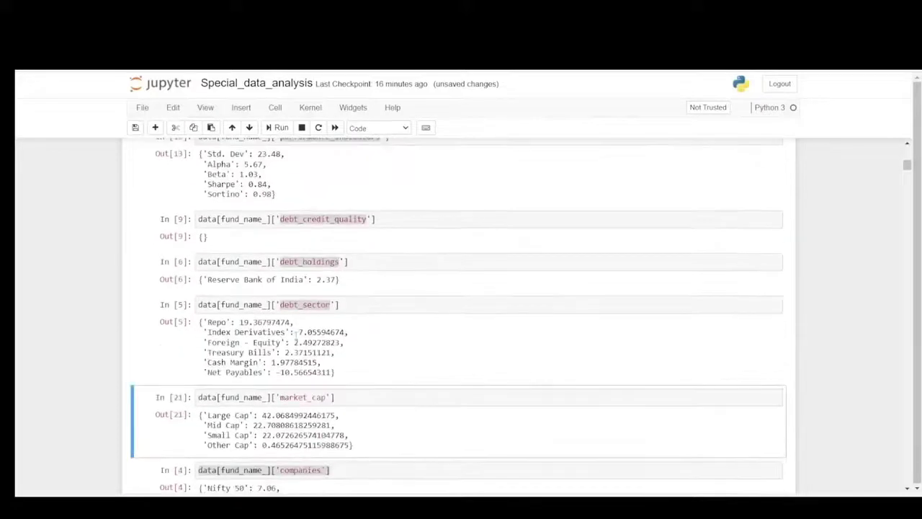
Add a cell above with the market_cap query changed to 'riskometer' and run it
click(303, 392)
key(ctrl+a)
key(ctrl+c)
key(Escape)
key(a)
key(Return)
key(ctrl+v)
double_click(311, 397)
text(riskometer)
key(ctrl+Return)
Review the riskometer output of 6 and the performance indicators above it
triple_click(222, 422)
click(221, 422)
triple_click(204, 417)
click(203, 417)
click(300, 398)
scroll(245, 346, up, 5)
drag(213, 332, 286, 375)
click(286, 375)
Switch the fund_name cell from SBI Contra to IDFC Sterling Value Fund Direct Plan-Growth and run it
scroll(257, 360, up, 5)
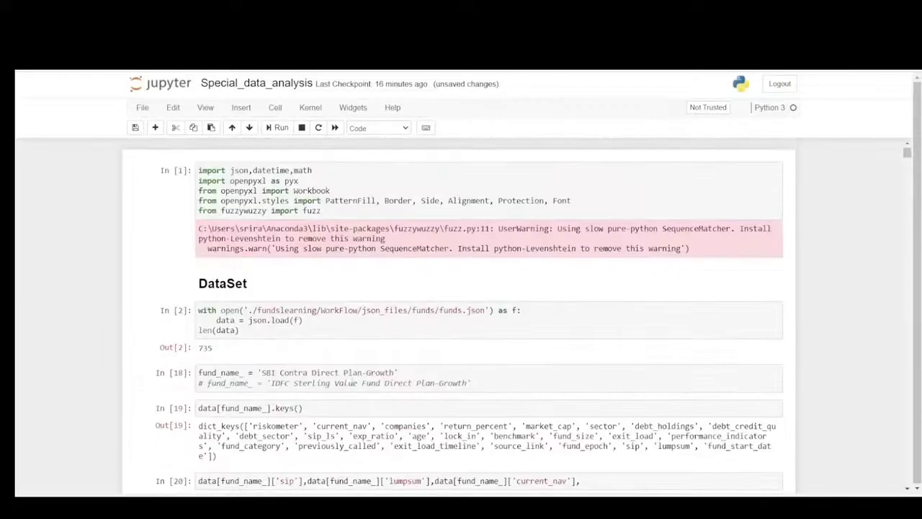
click(408, 373)
key(ctrl+slash)
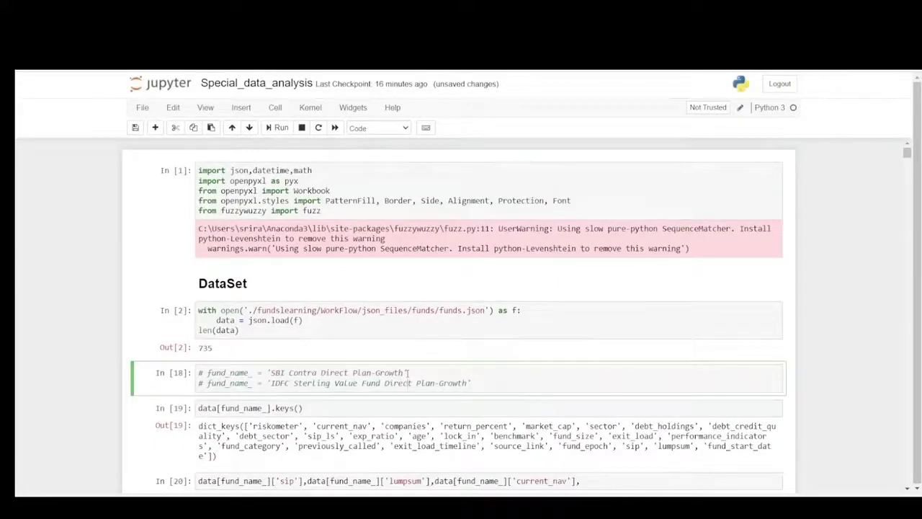
key(Down)
key(ctrl+slash)
key(shift+Return)
Re-run the sip, lumpsum and NAV query and check the new lumpsum and NAV values
scroll(408, 372, down, 3)
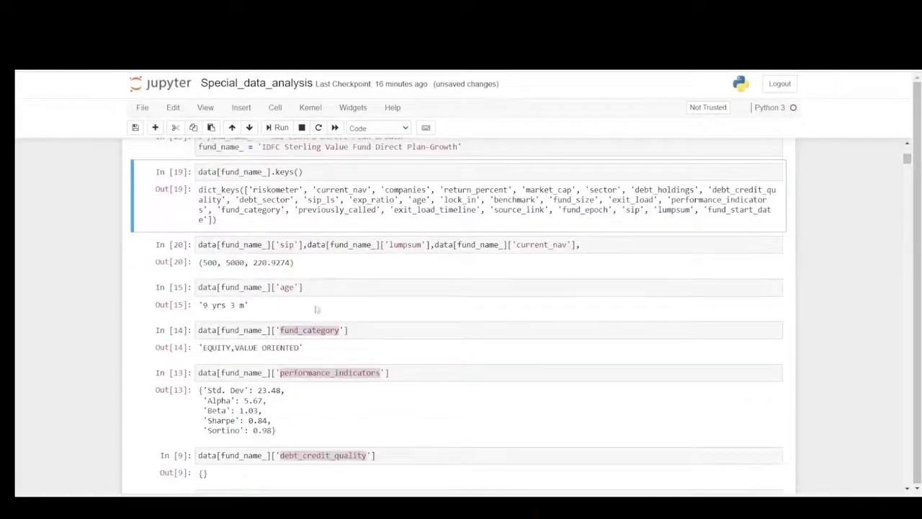
click(285, 245)
key(shift+Return)
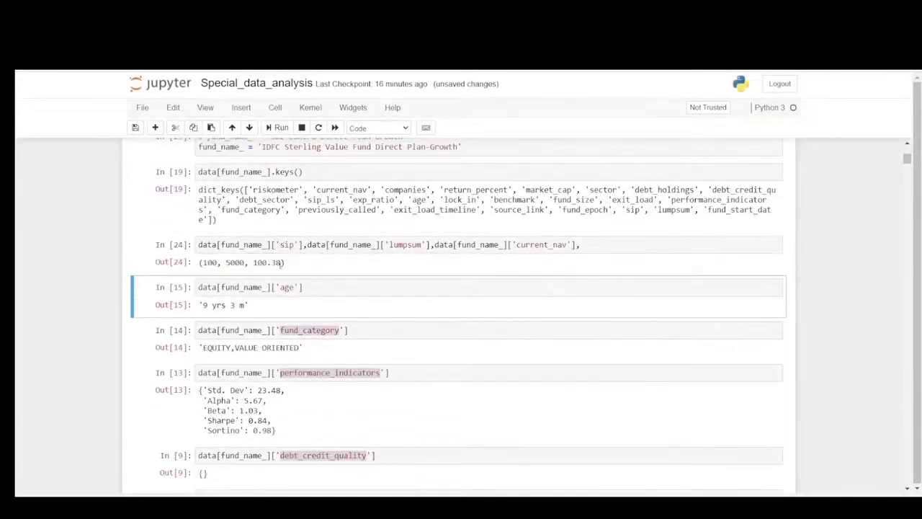
double_click(287, 245)
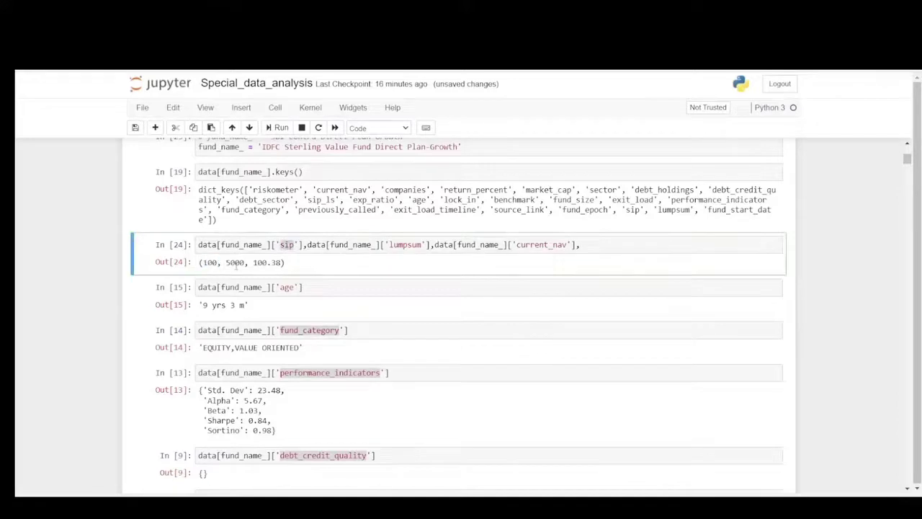
double_click(235, 263)
click(256, 263)
drag(253, 263, 267, 264)
Re-run the age and fund_category queries for the IDFC fund
click(288, 290)
key(shift+Return)
drag(271, 330, 268, 313)
click(268, 311)
click(307, 330)
key(shift+Return)
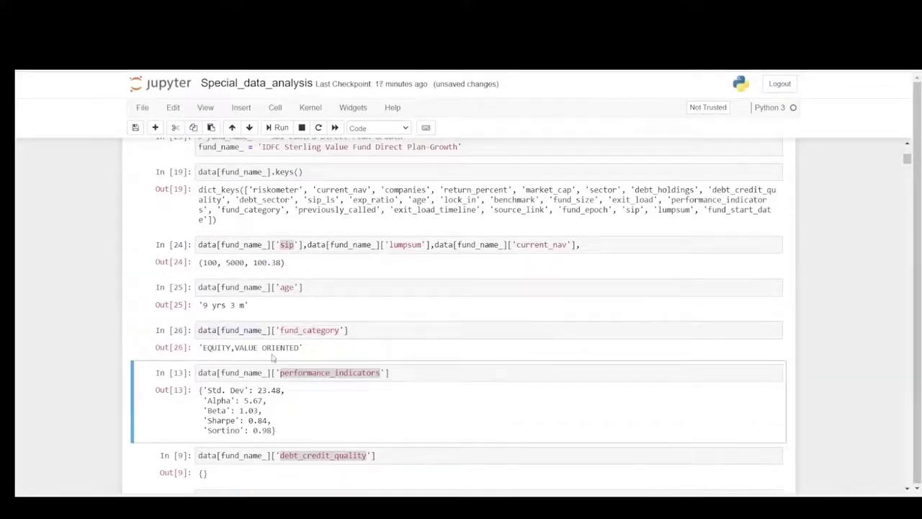
click(271, 351)
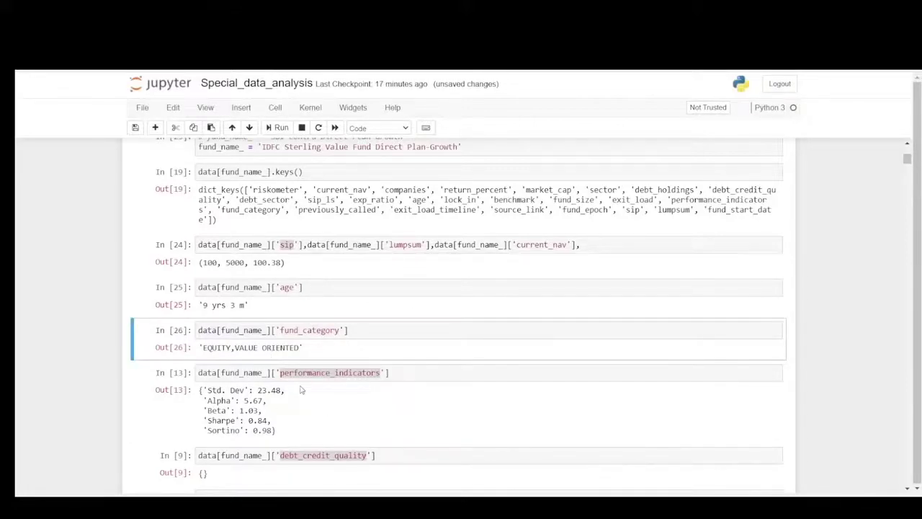
Re-run performance_indicators and review Std. Dev 29.58, Alpha 3.01 and Beta 1.25
click(307, 373)
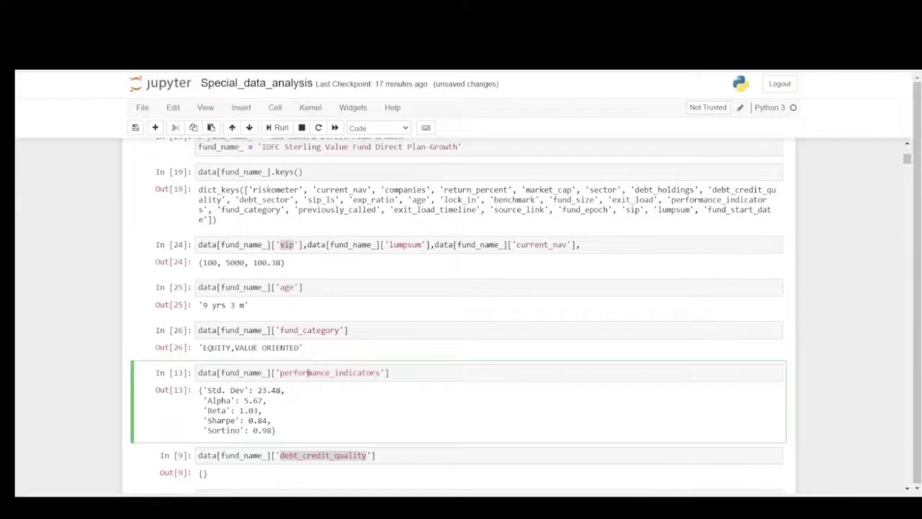
key(shift+Return)
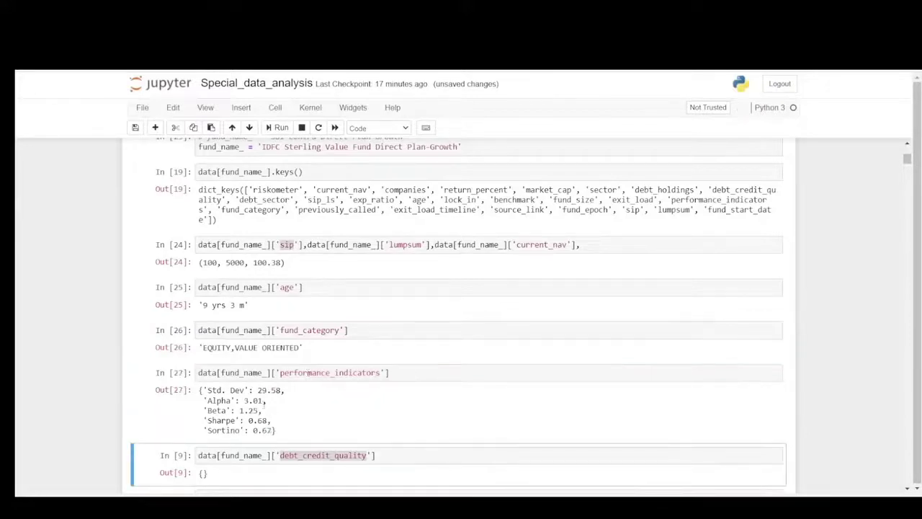
mouse_move(258, 390)
mouse_down()
mouse_move(285, 390)
mouse_move(267, 401)
mouse_up()
click(291, 409)
click(309, 411)
click(255, 401)
click(267, 402)
scroll(263, 415, down, 2)
drag(240, 351, 199, 356)
click(259, 352)
click(274, 371)
click(271, 363)
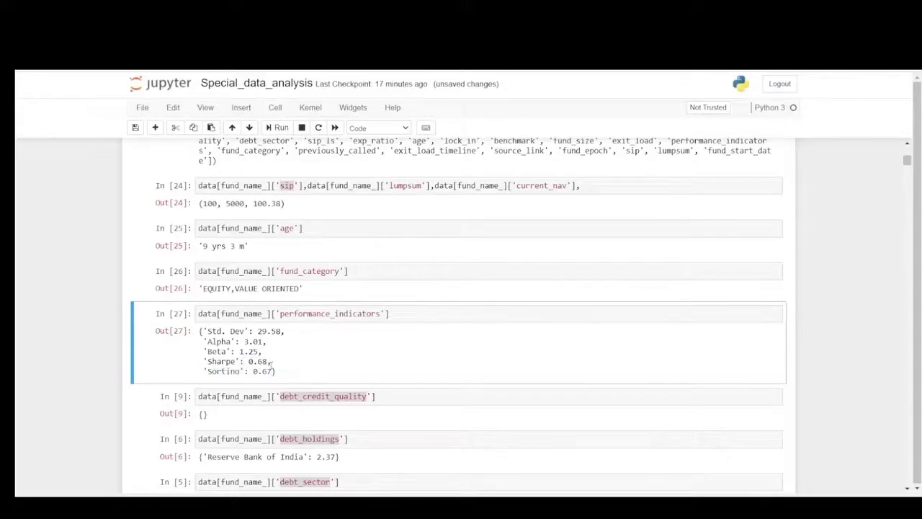
Re-run debt_holdings (Others 0.04) and debt_sector (Repo 4.82, Net Receivables 0.27, Cash 0.02)
scroll(271, 363, down, 3)
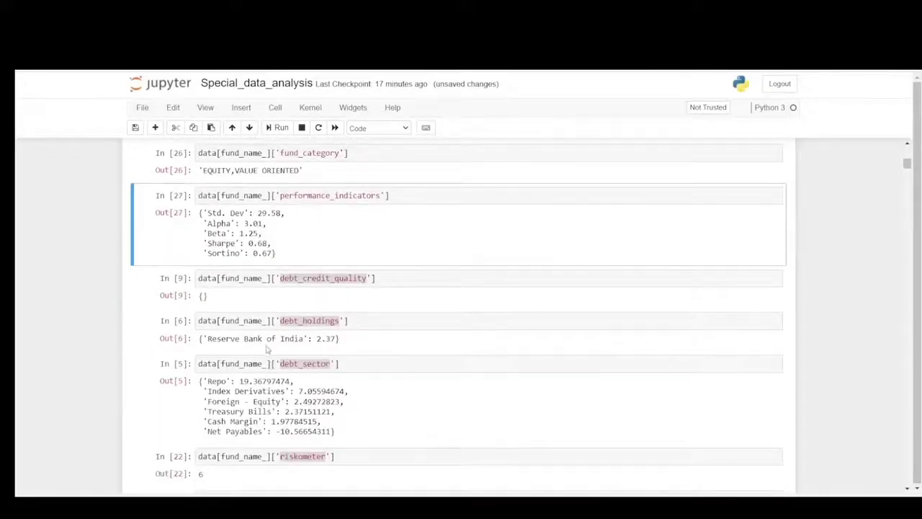
scroll(266, 349, down, 2)
click(249, 262)
key(shift+Return)
double_click(226, 279)
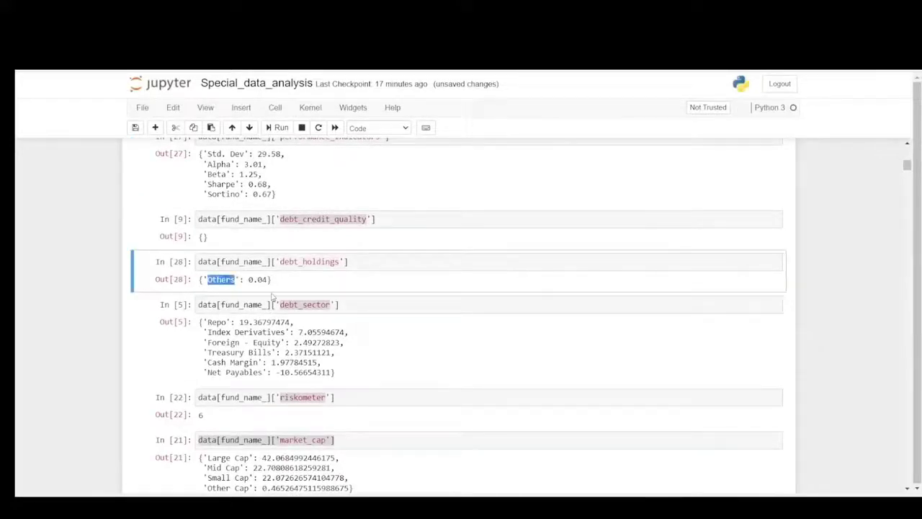
click(284, 305)
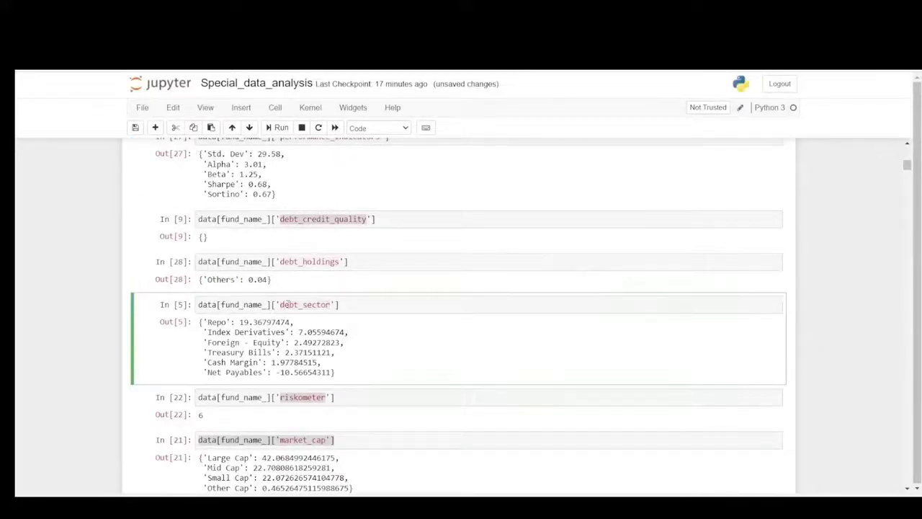
key(shift+Return)
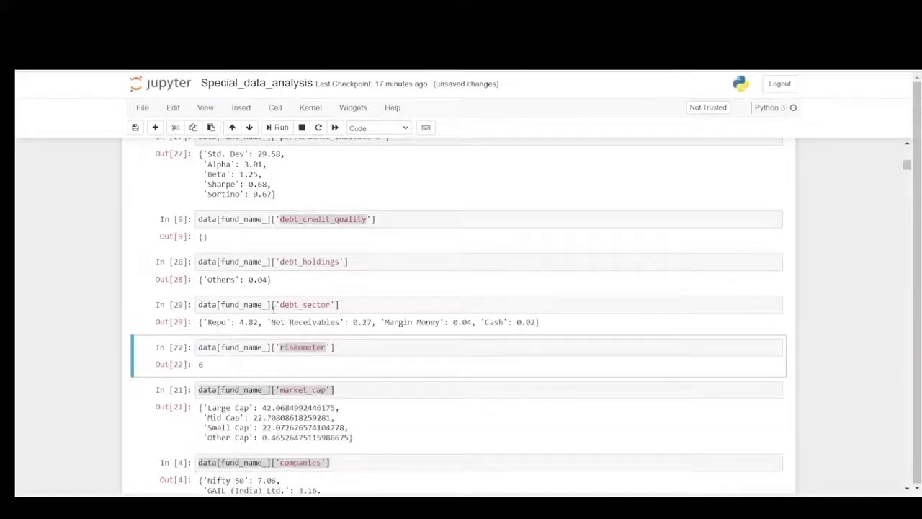
click(300, 305)
double_click(218, 323)
click(295, 332)
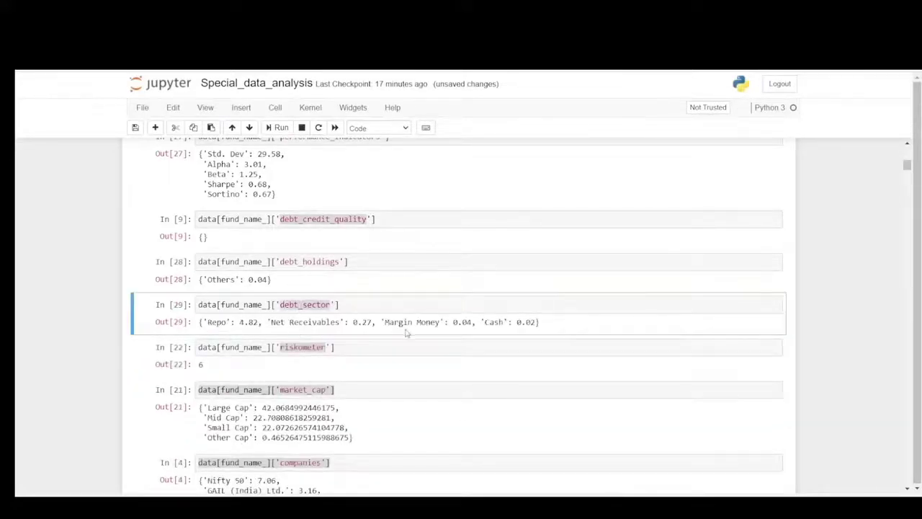
double_click(494, 322)
scroll(315, 316, down, 3)
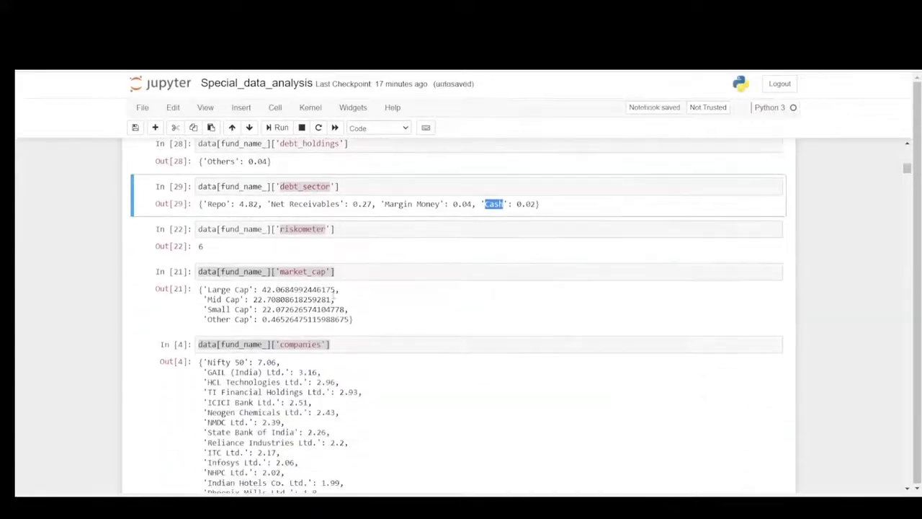
click(340, 229)
key(shift+Return)
double_click(303, 230)
scroll(310, 254, up, 3)
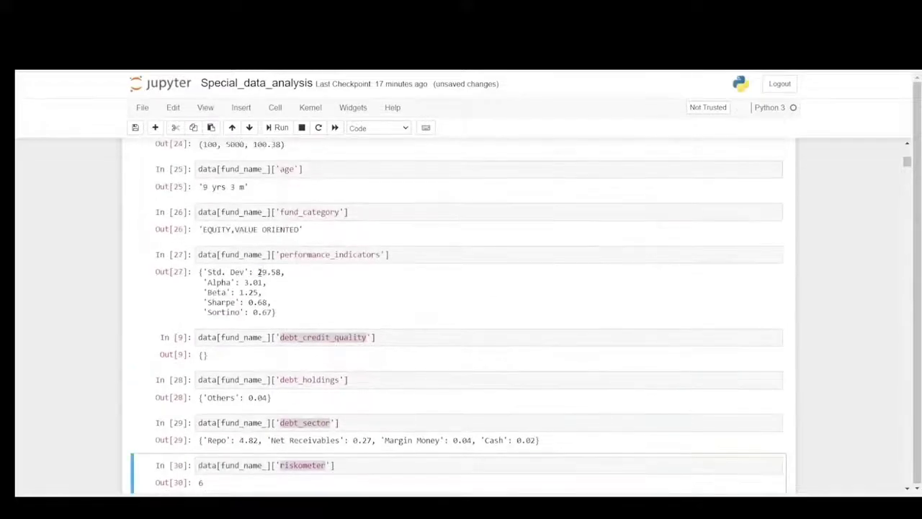
double_click(265, 272)
scroll(266, 272, down, 3)
click(302, 230)
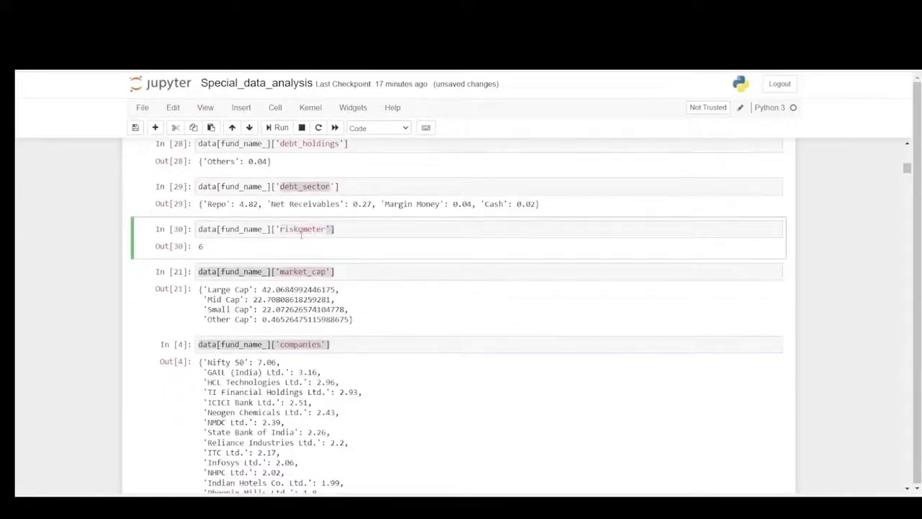
double_click(301, 230)
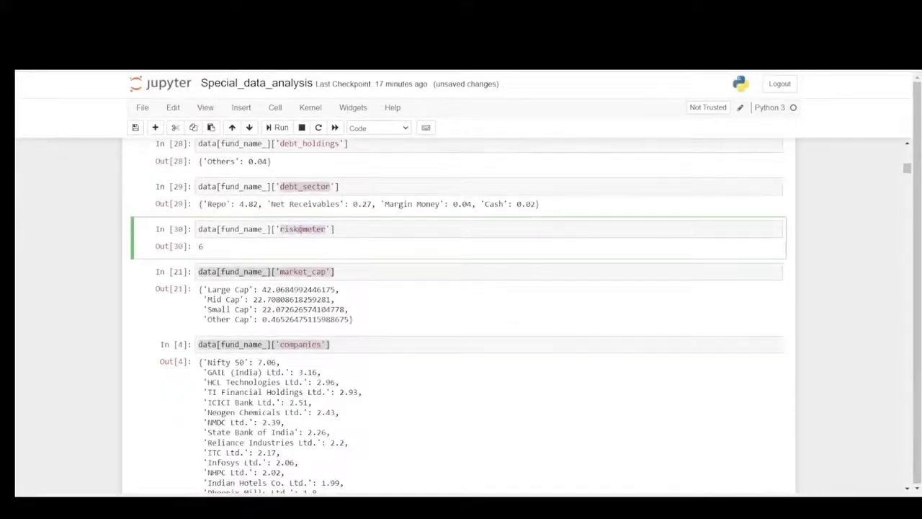
click(349, 275)
key(shift+Return)
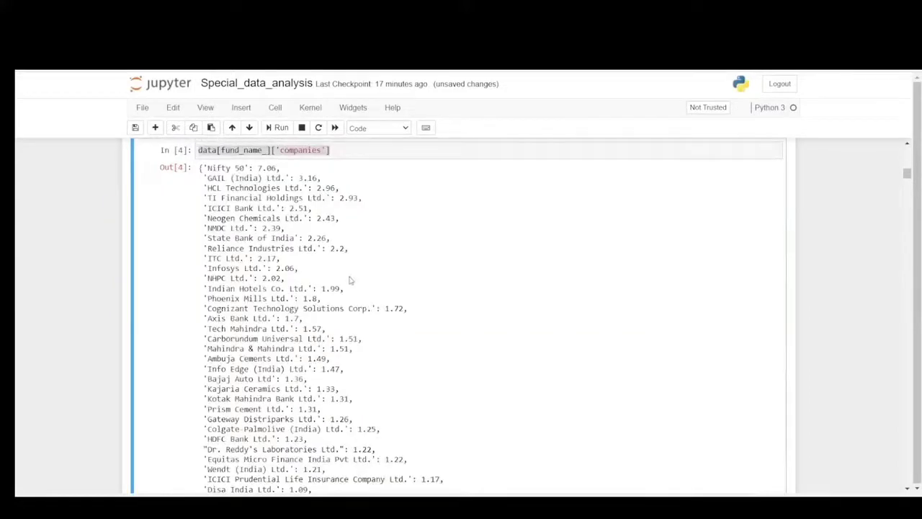
scroll(229, 272, up, 3)
double_click(229, 271)
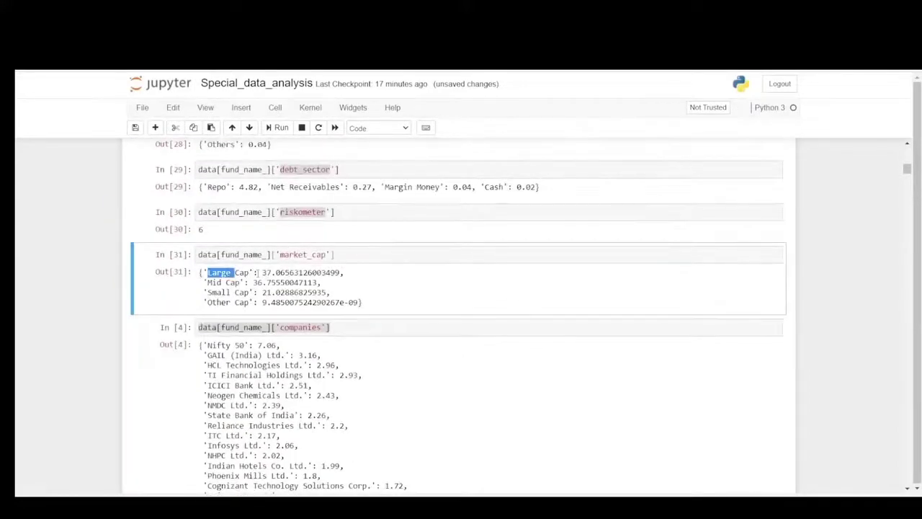
drag(258, 272, 281, 293)
click(337, 290)
drag(364, 304, 202, 292)
scroll(375, 288, down, 1)
click(373, 268)
key(ctrl+Return)
scroll(373, 274, down, 1)
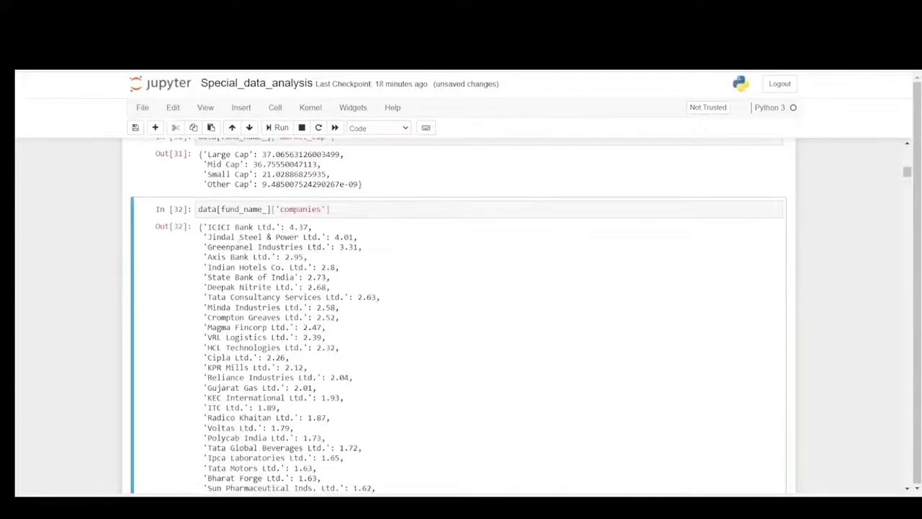
double_click(225, 231)
click(225, 231)
double_click(232, 236)
double_click(222, 247)
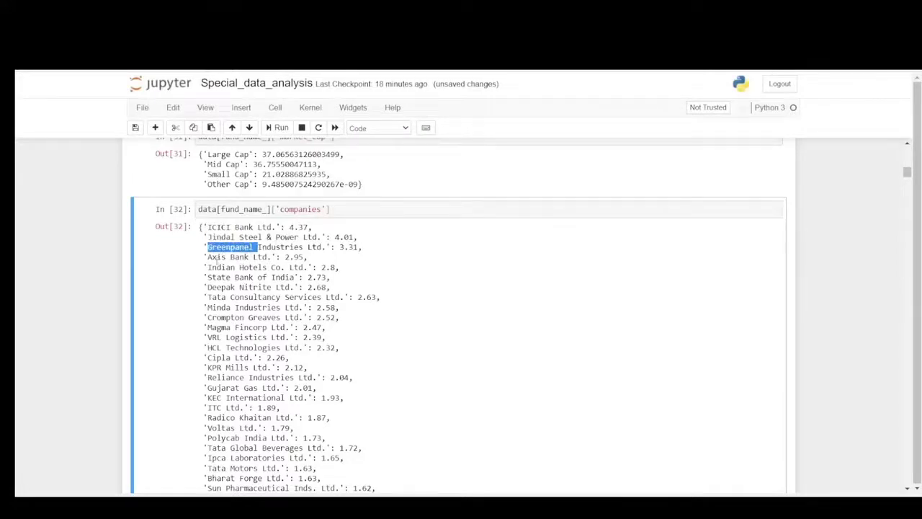
click(216, 256)
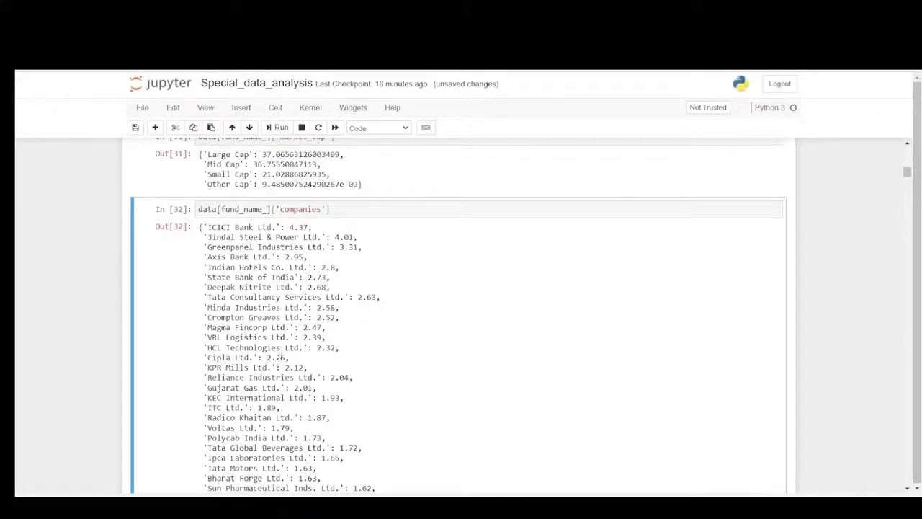
scroll(314, 335, down, 8)
scroll(278, 363, up, 5)
scroll(279, 364, down, 4)
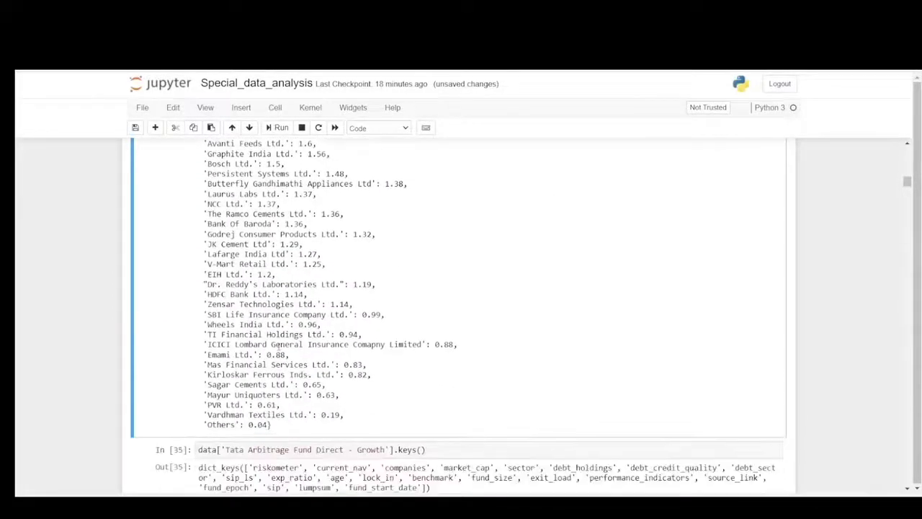
scroll(279, 346, up, 3)
scroll(278, 345, up, 5)
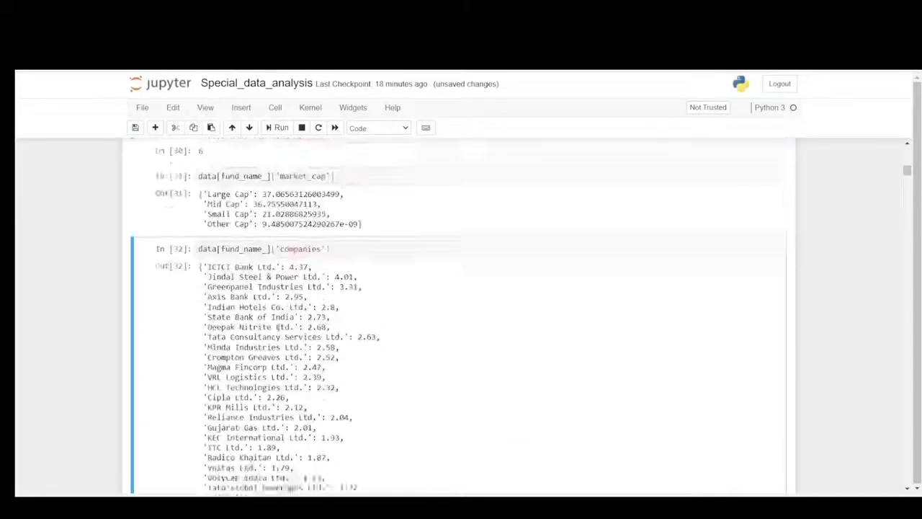
Wrap the companies query in len() and run it, giving 56 holdings
click(197, 268)
text(len()
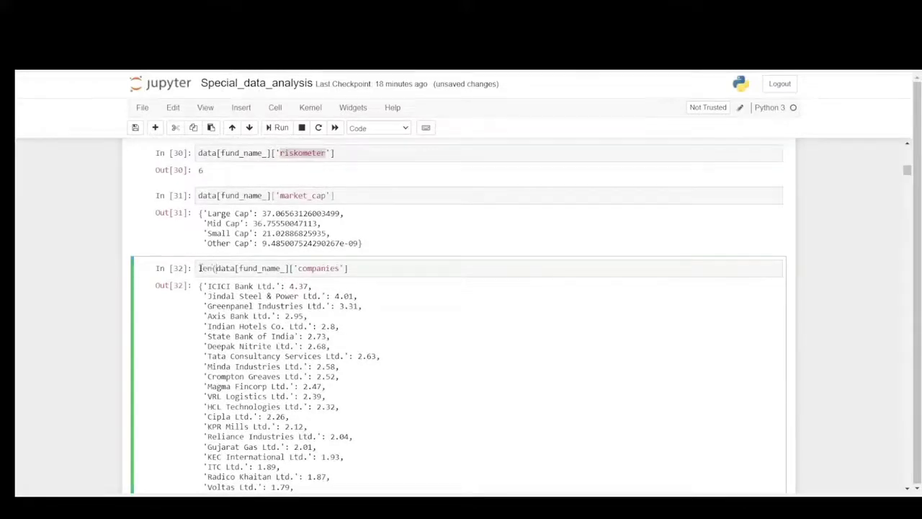
text())
key(ctrl+Return)
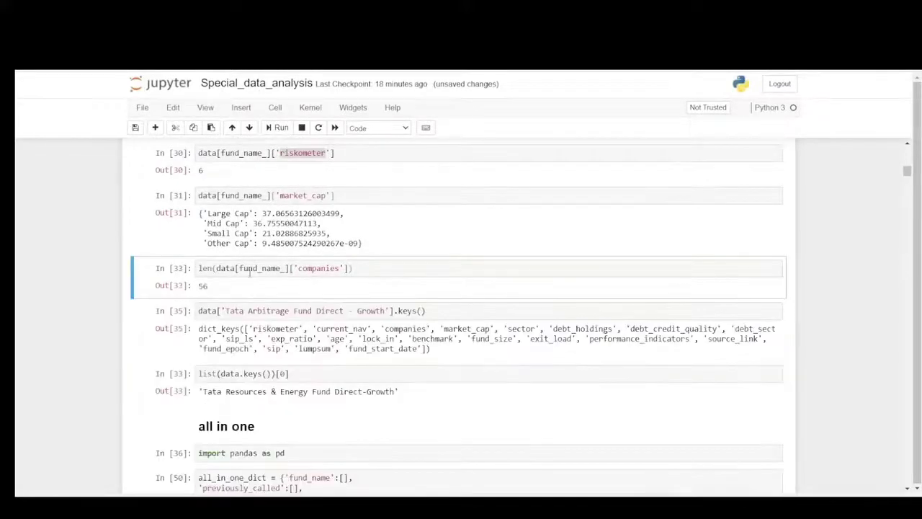
Scroll the notebook to the top and return to the GoodReturns article's SBI Contra Fund section
scroll(37, 333, up, 3)
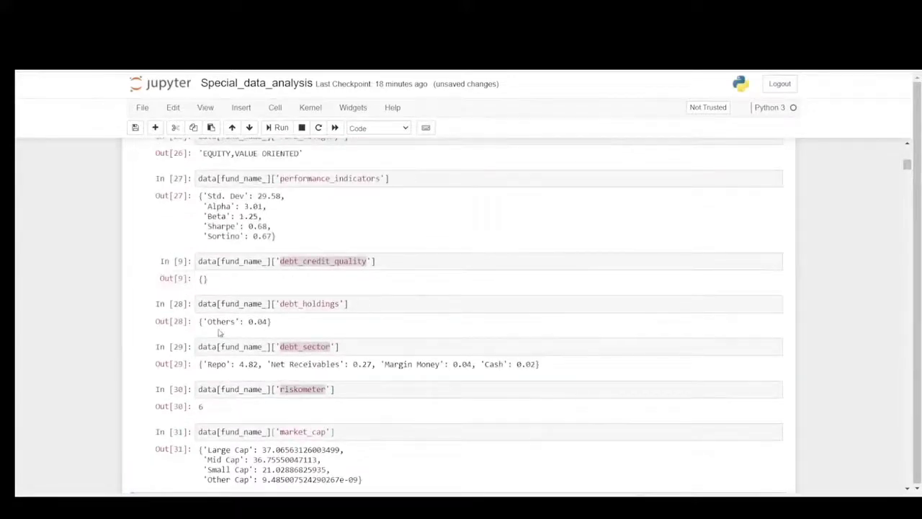
scroll(221, 330, up, 6)
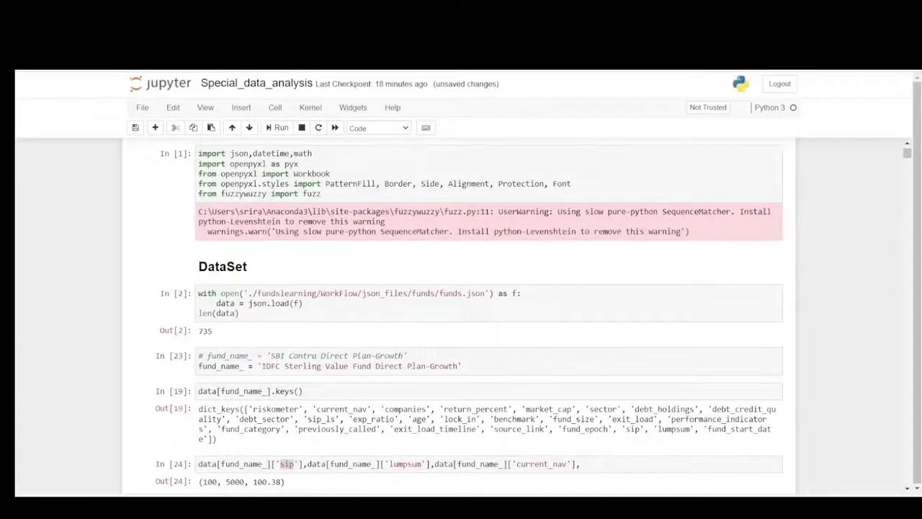
key(ctrl+Tab)
scroll(461, 289, down, 1)
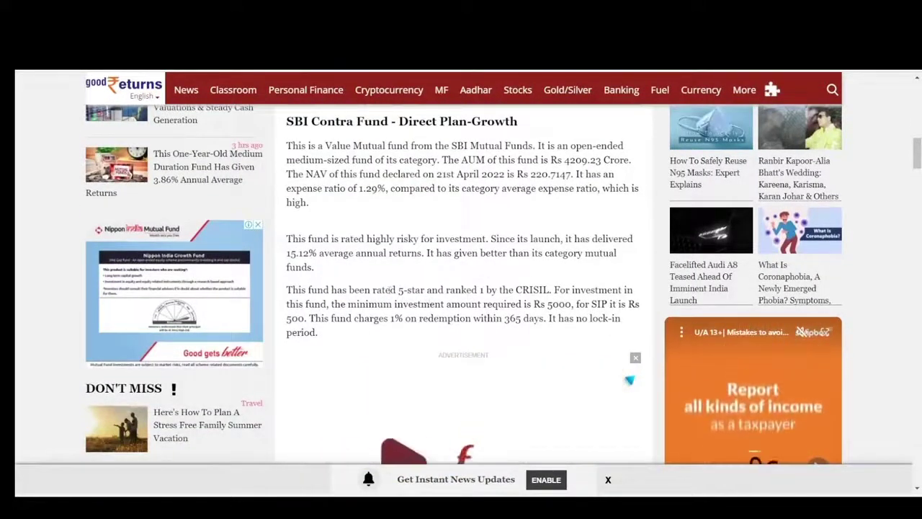
Highlight the 5-star CRISIL ranking text in the SBI Contra Fund section
drag(392, 289, 541, 290)
click(545, 304)
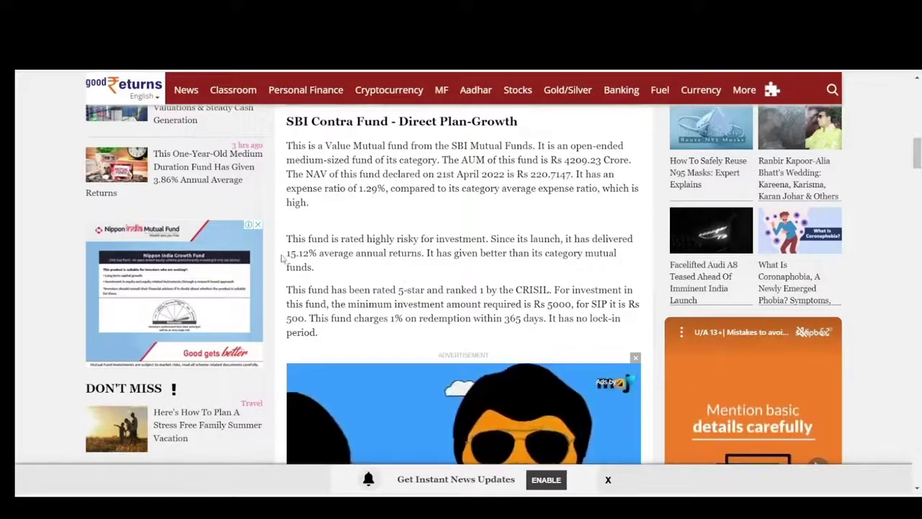
drag(286, 253, 421, 256)
scroll(422, 269, down, 1)
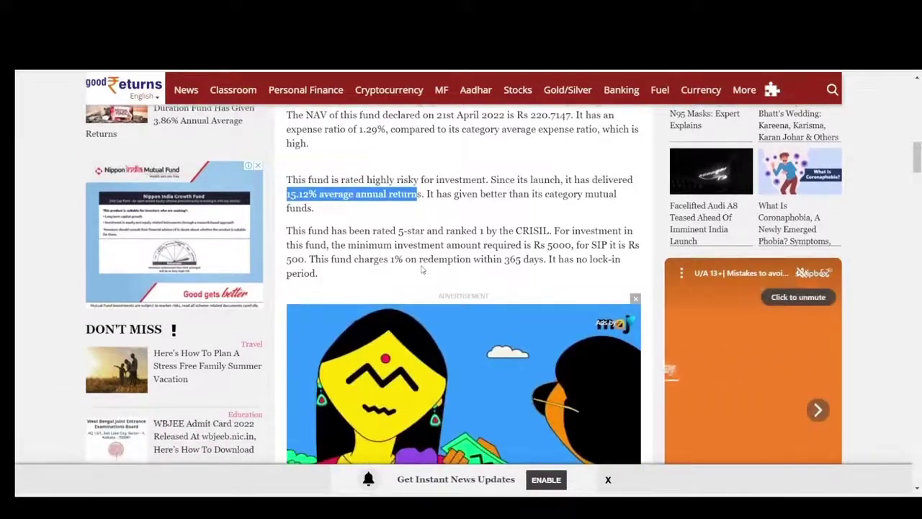
scroll(423, 269, down, 10)
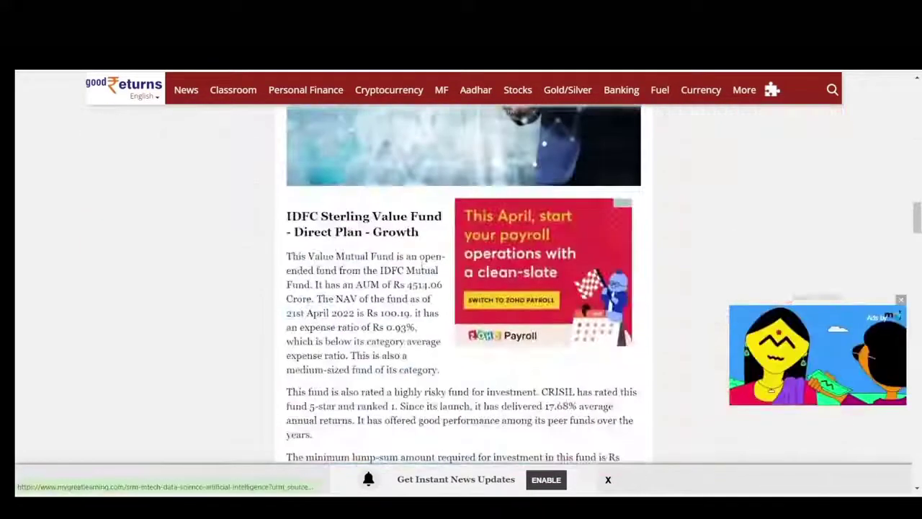
scroll(461, 289, down, 4)
In the IDFC Sterling Value Fund section, highlight the 17.68% average return and its performance remark
scroll(461, 288, up, 4)
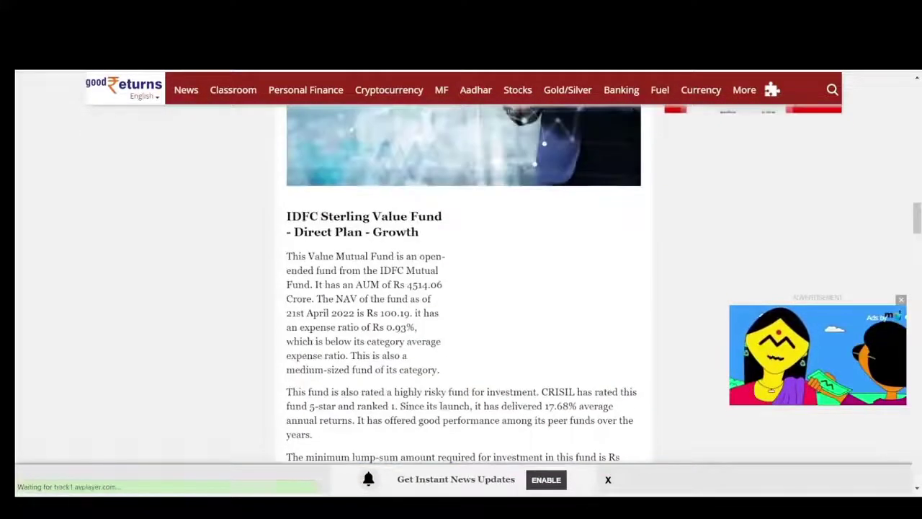
drag(287, 216, 371, 217)
click(394, 253)
scroll(393, 254, down, 2)
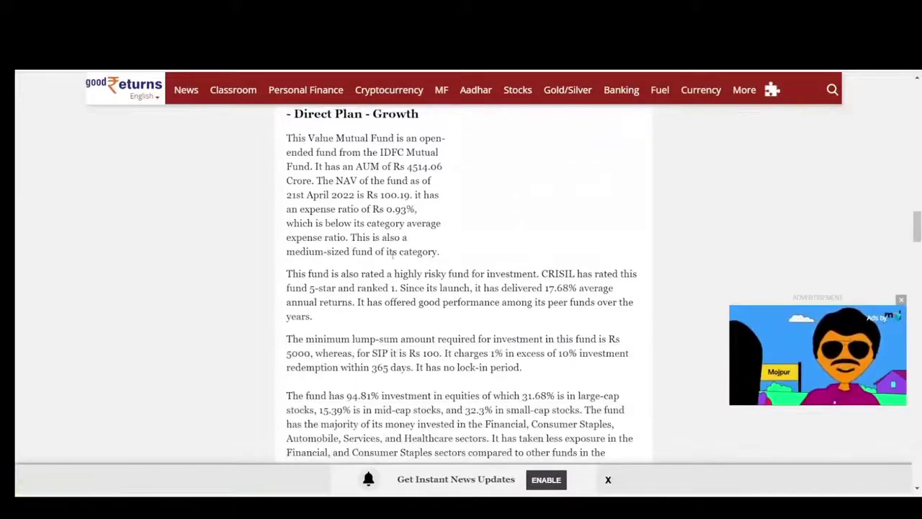
drag(494, 287, 594, 288)
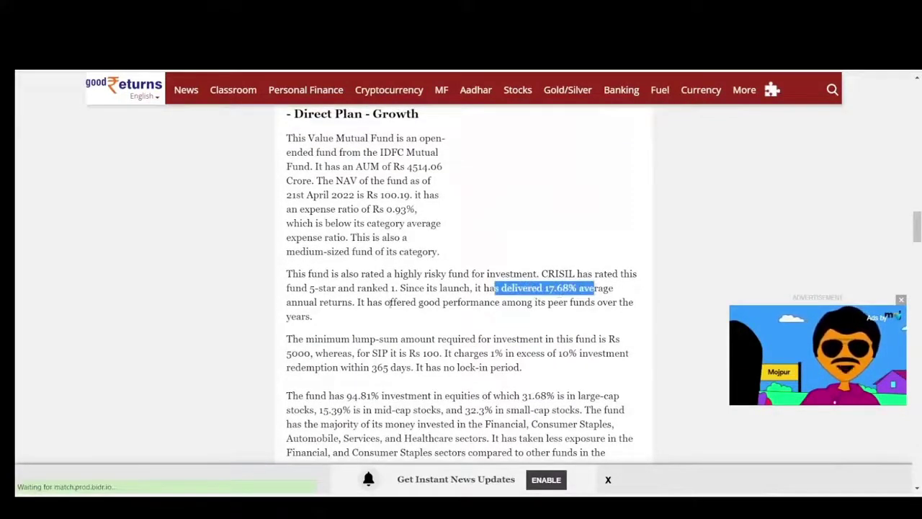
drag(420, 302, 582, 303)
click(620, 313)
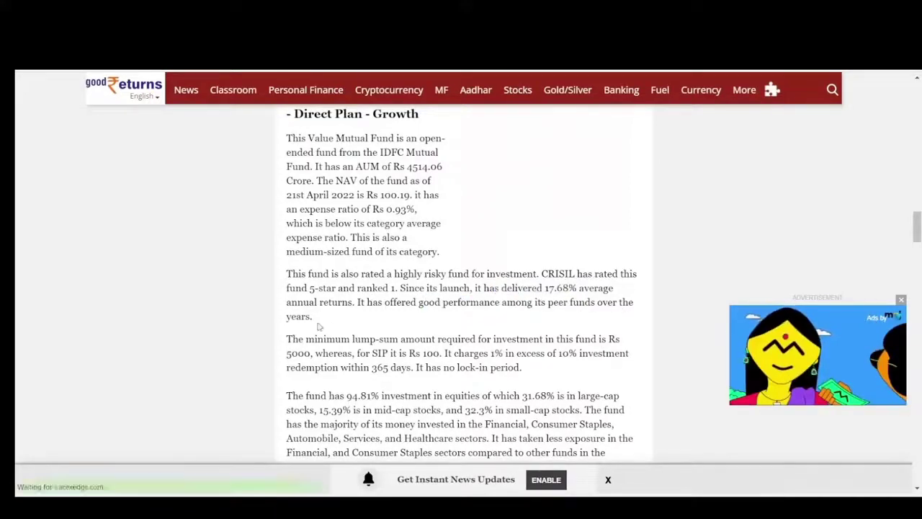
scroll(319, 326, up, 10)
scroll(319, 328, up, 5)
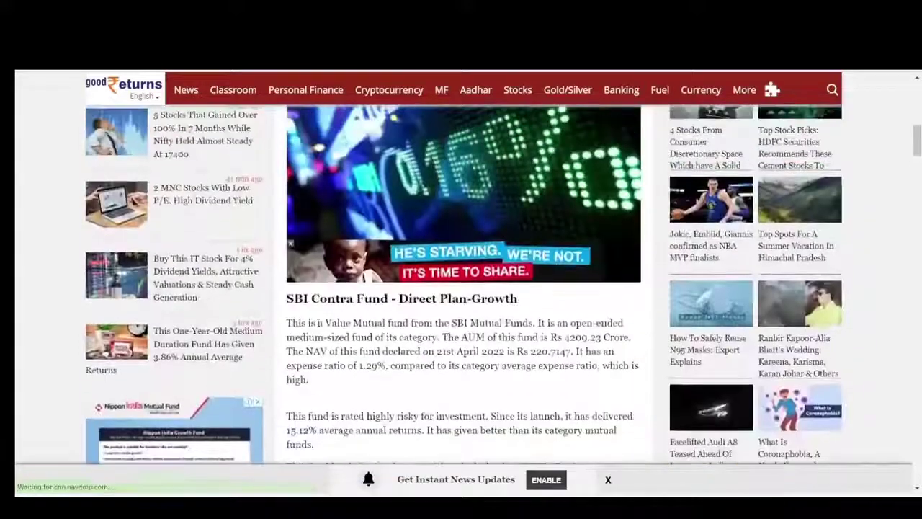
scroll(321, 216, up, 5)
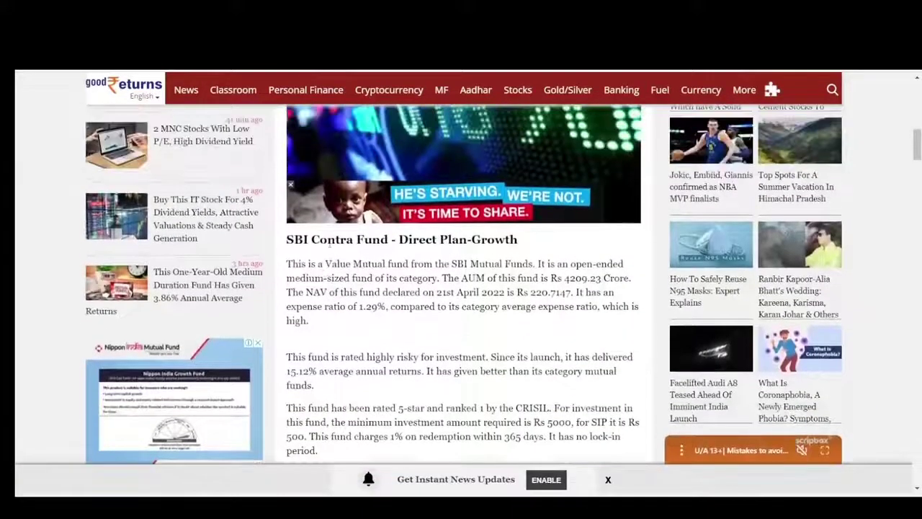
scroll(329, 247, up, 2)
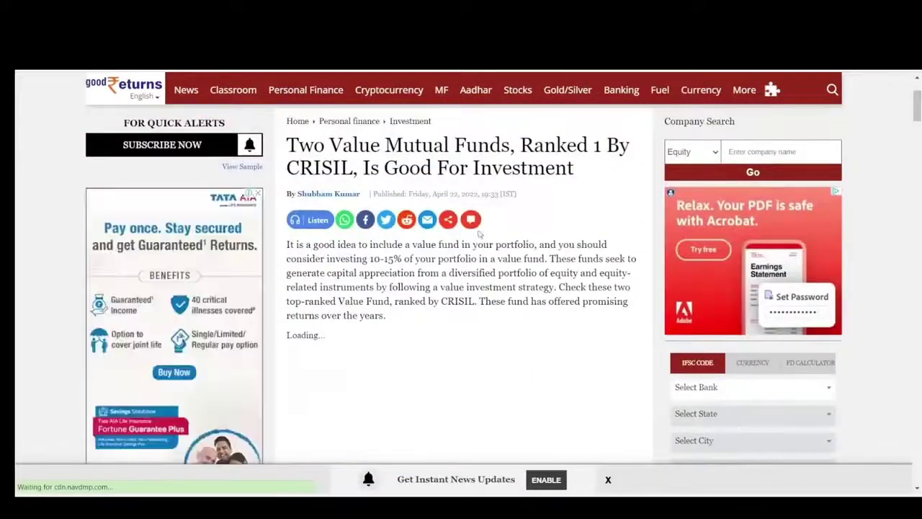
scroll(362, 249, down, 2)
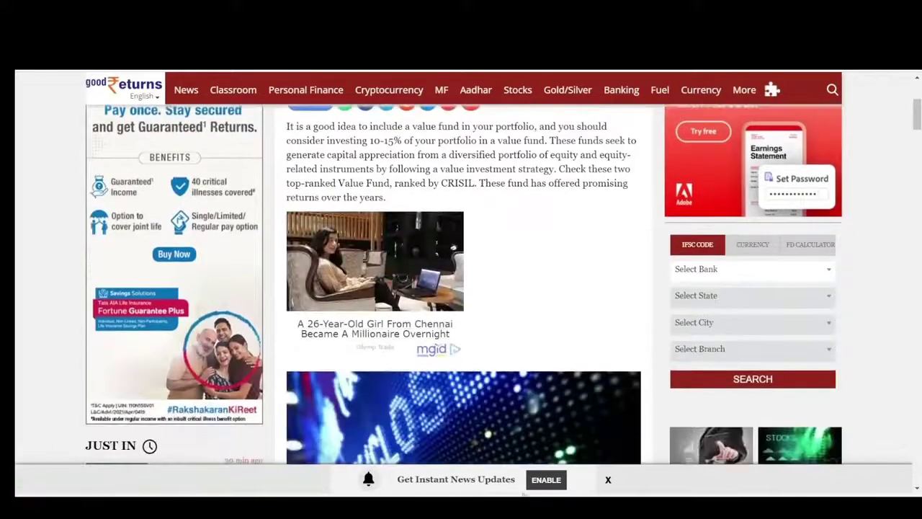
scroll(360, 288, up, 3)
drag(298, 304, 397, 331)
click(384, 328)
scroll(382, 340, down, 1)
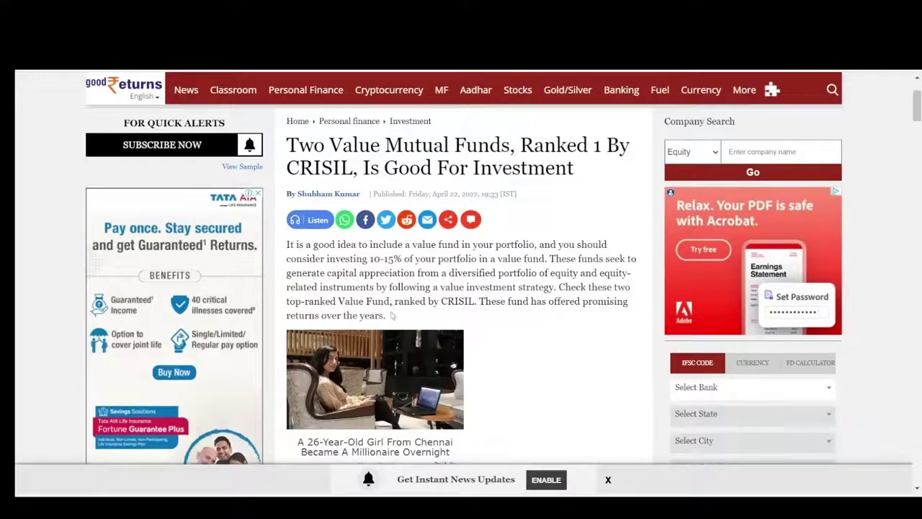
drag(392, 317, 287, 243)
click(329, 252)
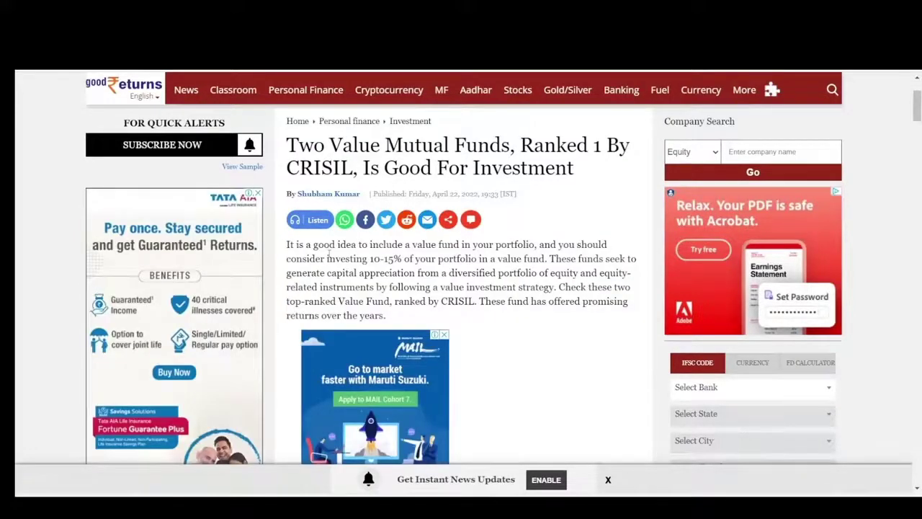
scroll(328, 252, down, 15)
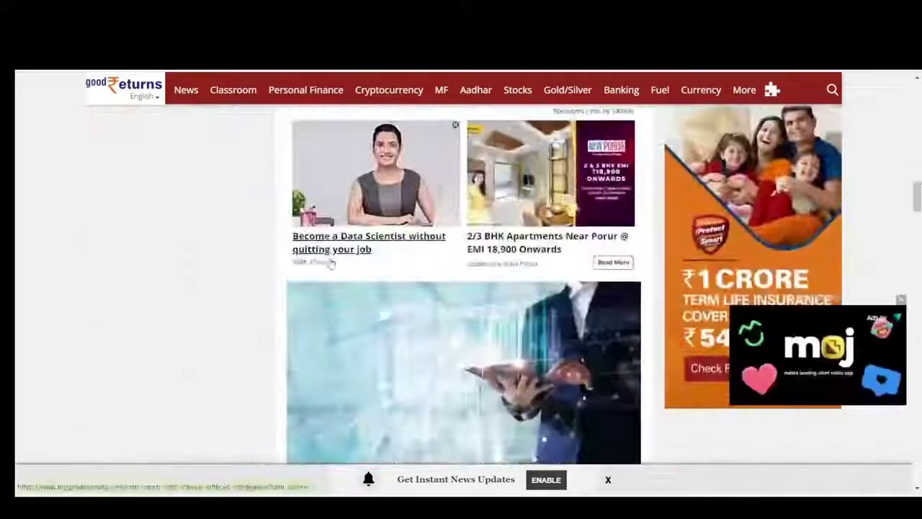
scroll(331, 263, down, 6)
scroll(330, 268, up, 1)
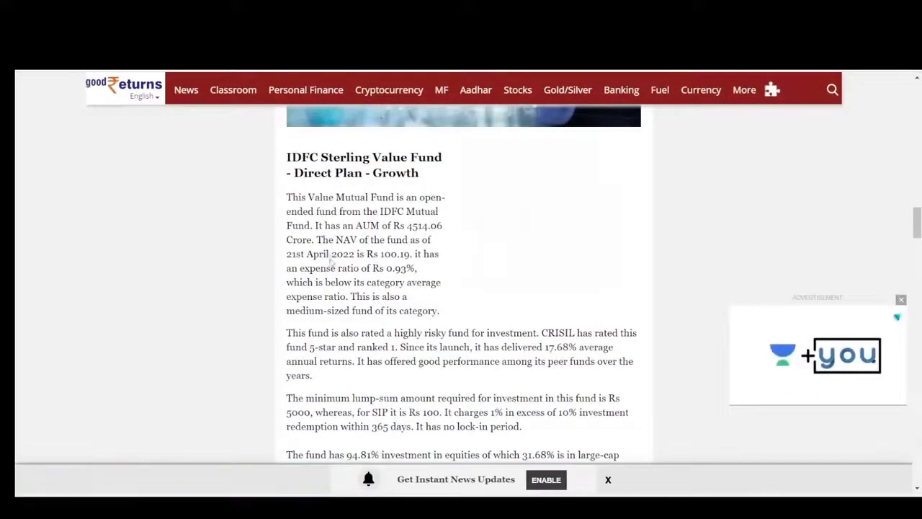